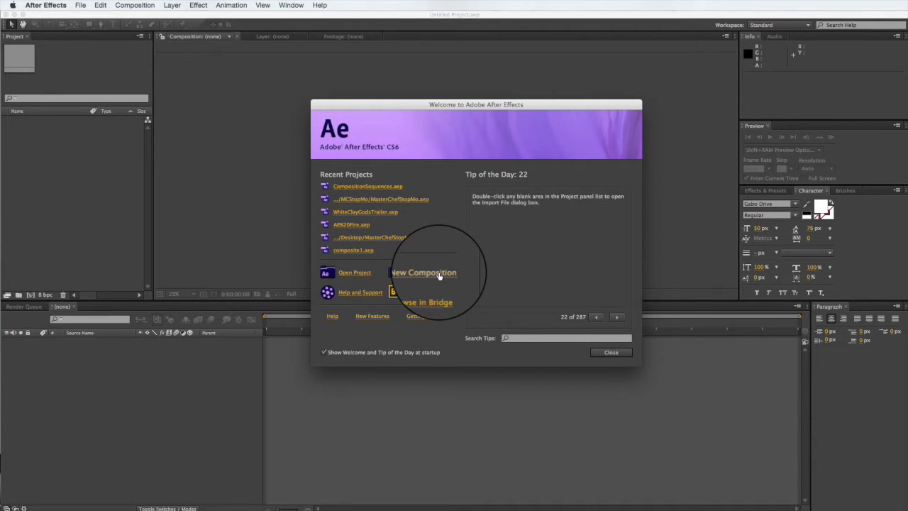
Create a new composition named Running Girl, keeping the 1024 x 576 px, 30 fps and 13-second settings.
left_click(439, 273)
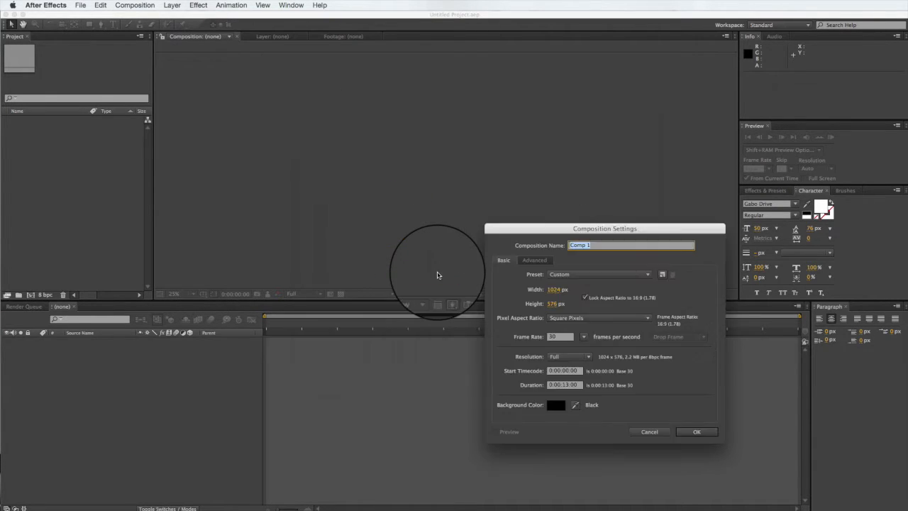
left_click_drag(663, 228, 585, 140)
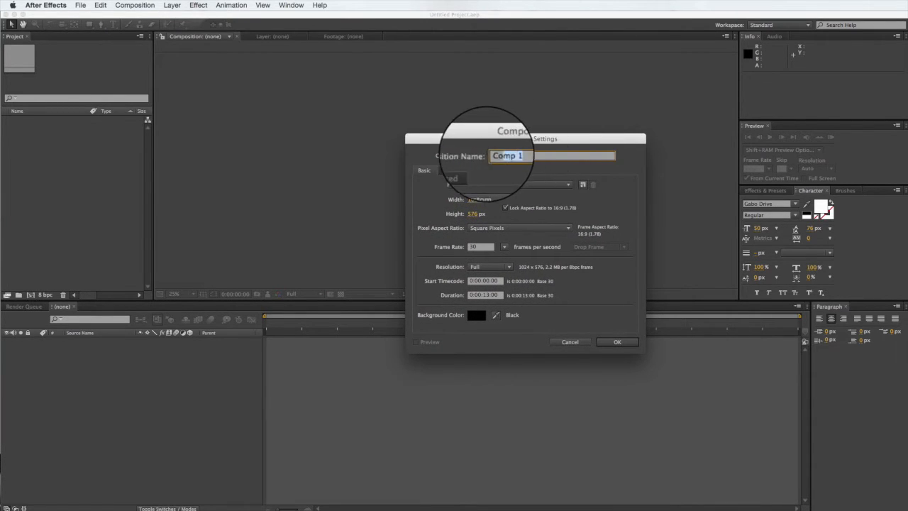
type("Running Girl")
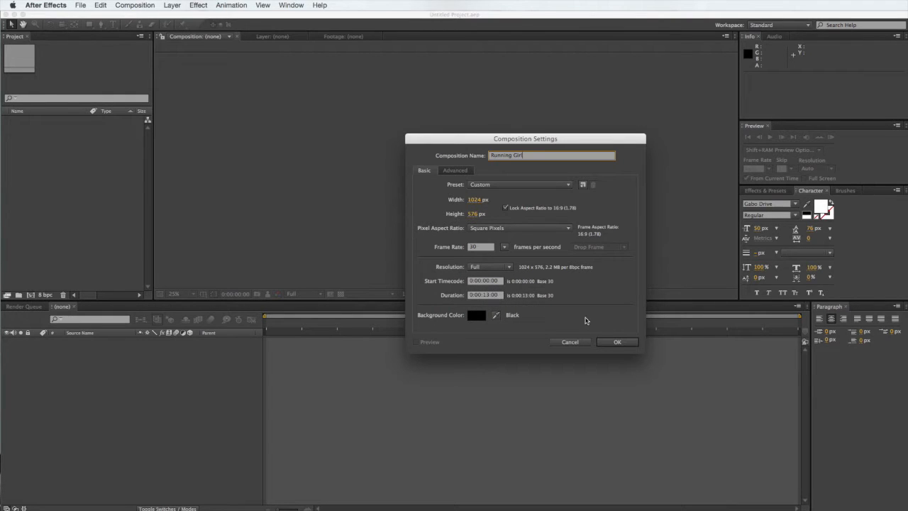
left_click(618, 342)
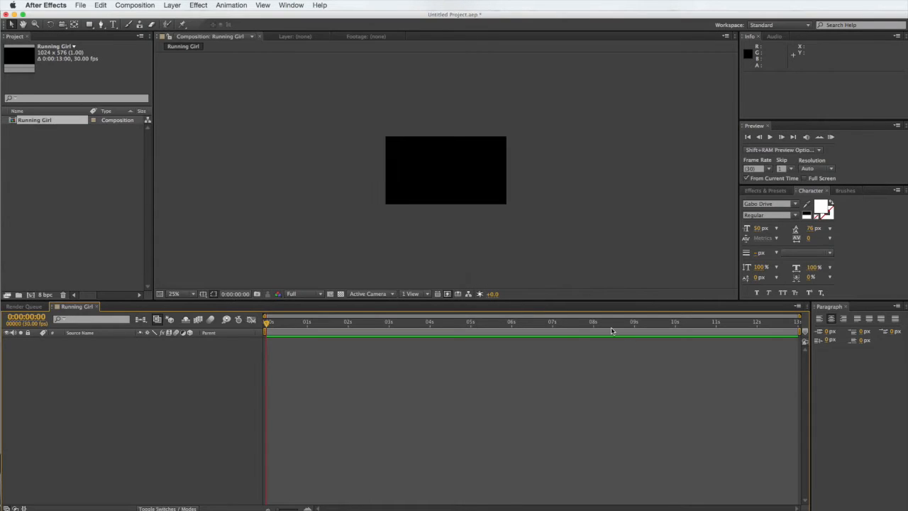
Import the PNG sequence starting with untitled.0001.png from the running folder, with forced alphabetical order.
scroll(520, 258, "up", 2)
scroll(520, 258, "down", 1)
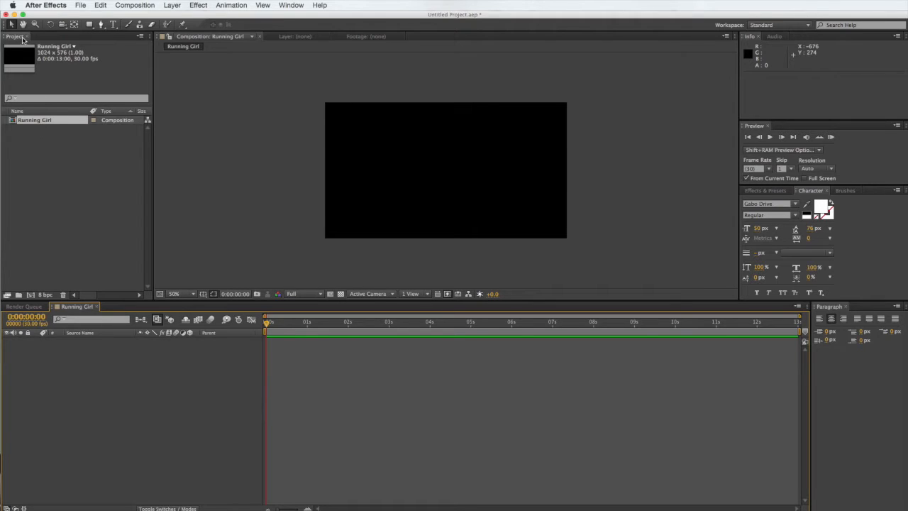
left_click(98, 174)
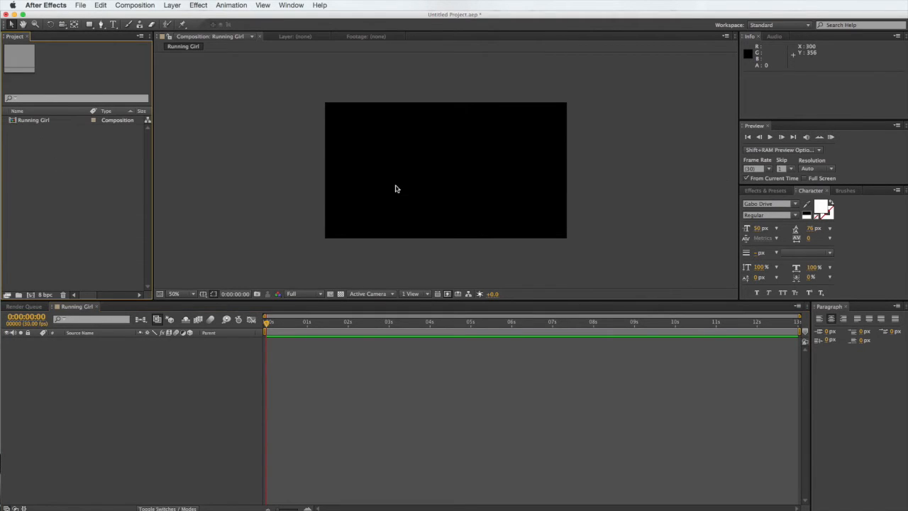
left_click(67, 169)
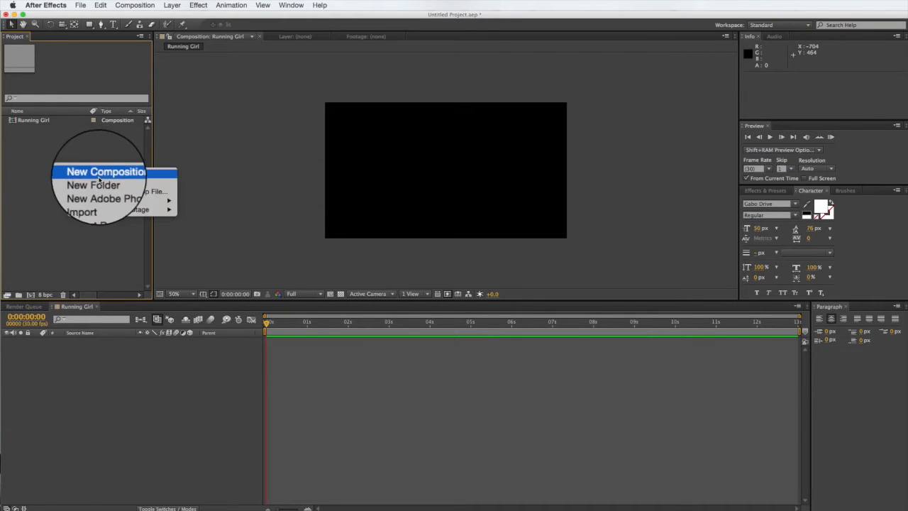
mouse_move(104, 202)
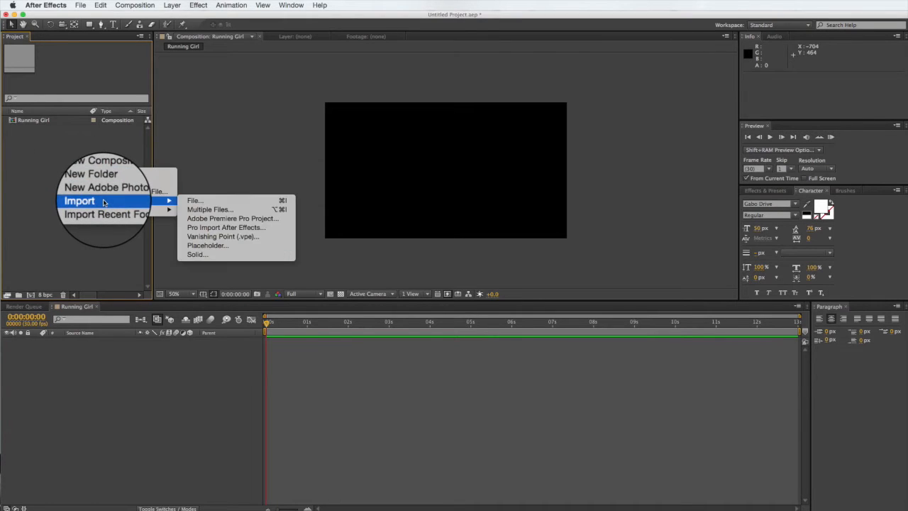
left_click(199, 202)
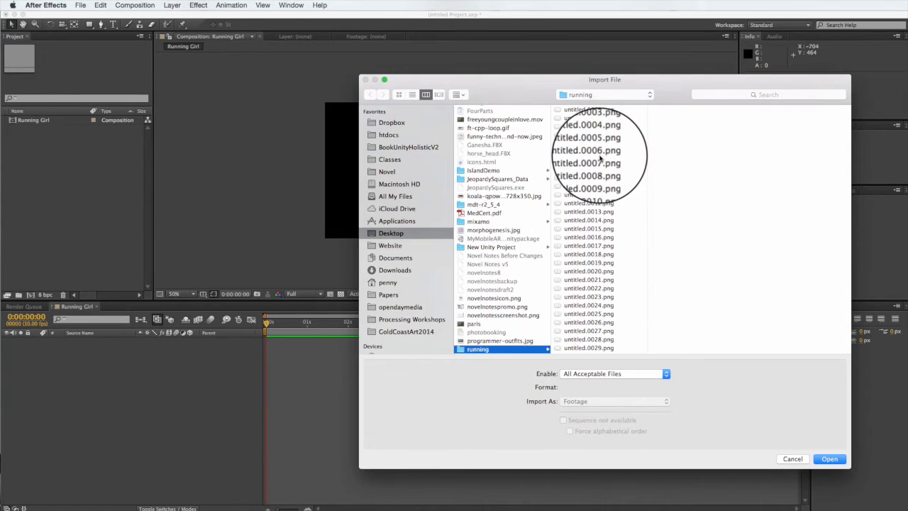
left_click(579, 111)
left_click(580, 111)
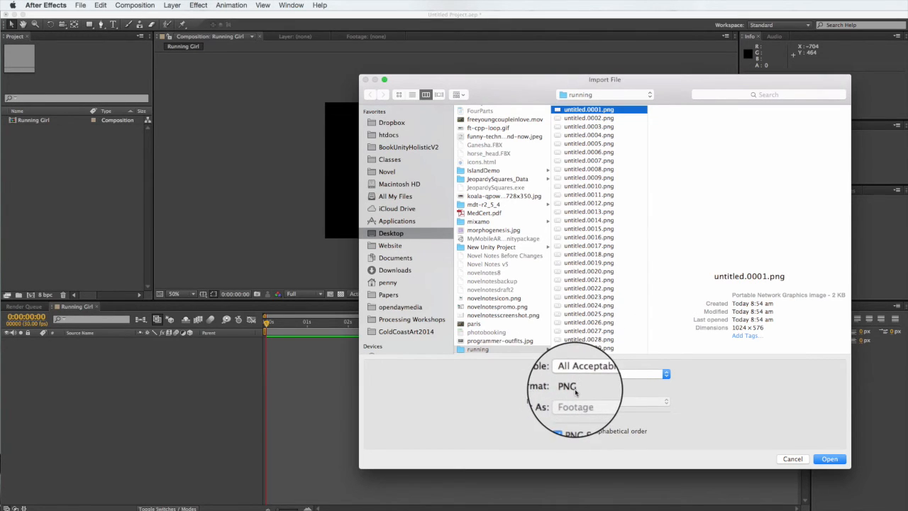
left_click(586, 428)
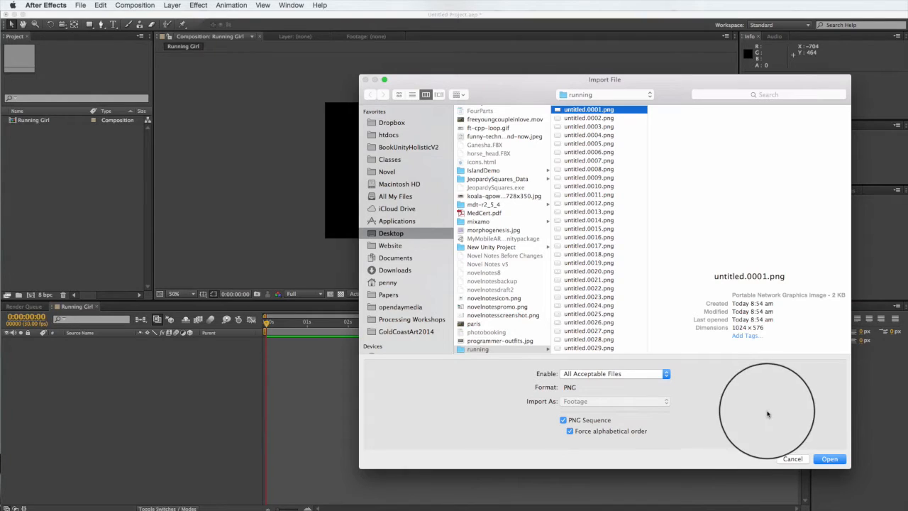
left_click(834, 459)
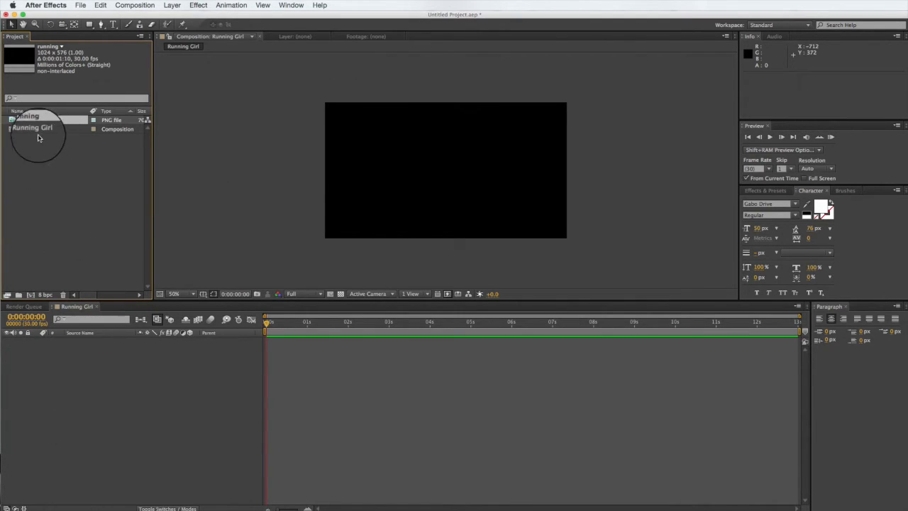
Add the running sequence to the Running Girl timeline and scrub through its animation, returning to the start.
left_click_drag(30, 122, 81, 357)
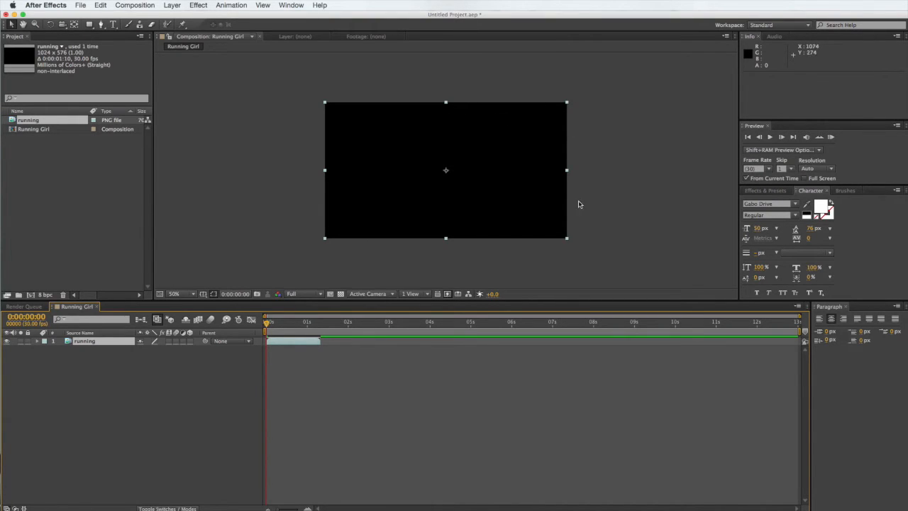
scroll(415, 258, "up", 1)
scroll(417, 258, "down", 2)
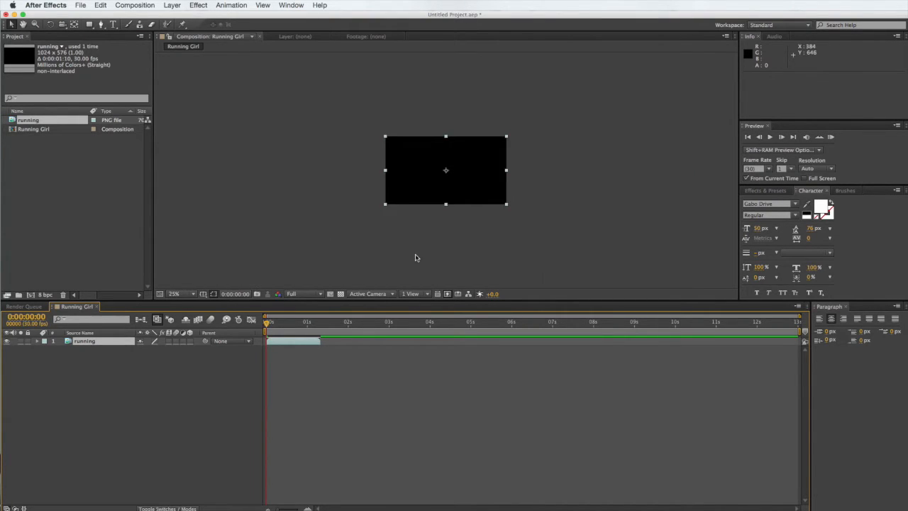
scroll(417, 258, "up", 1)
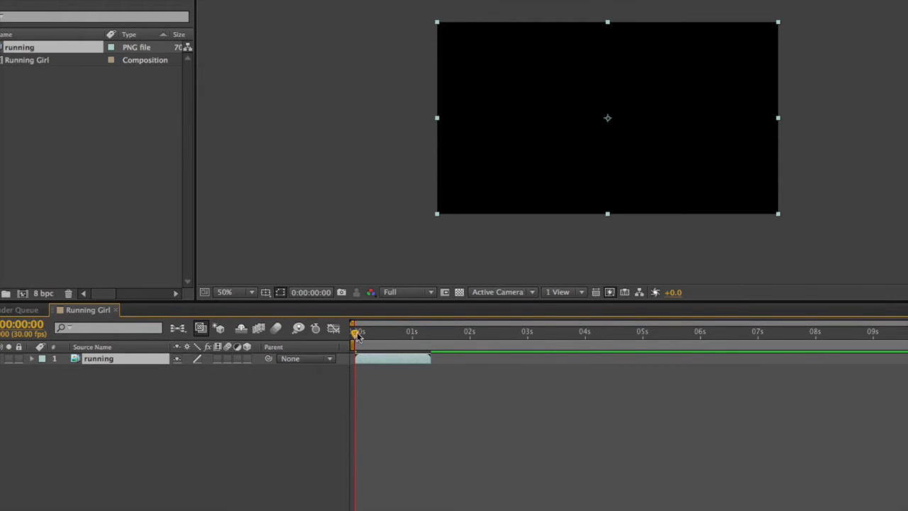
left_click_drag(355, 334, 387, 331)
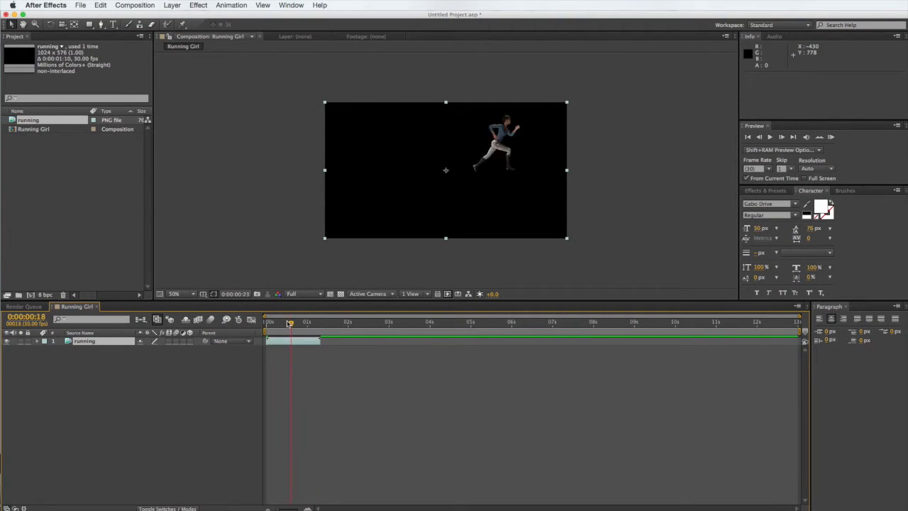
left_click_drag(290, 323, 268, 323)
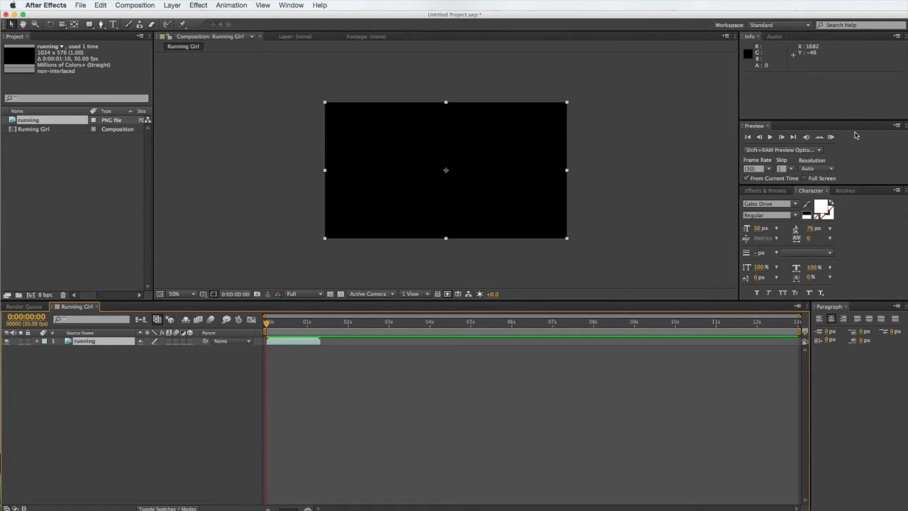
Import paris.mov, place it beneath the running layer in the timeline, and scrub through the opening frames.
left_click_drag(907, 249, 112, 190)
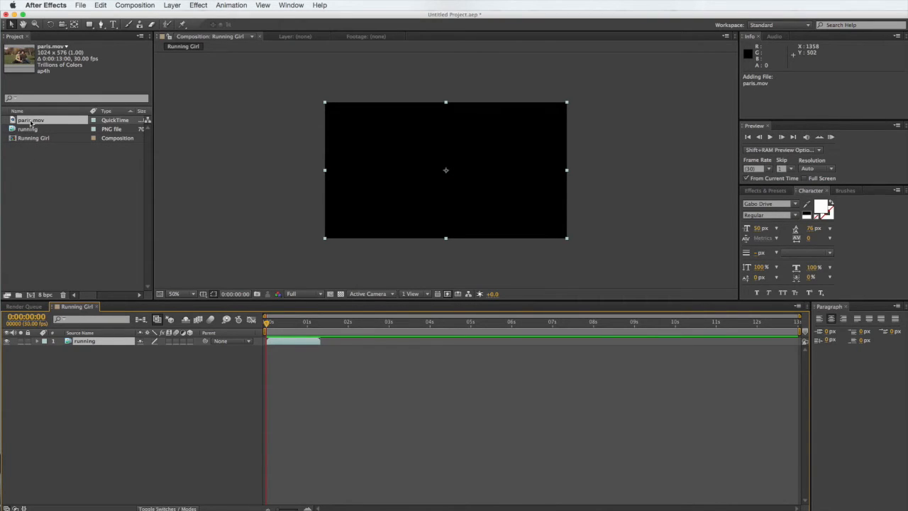
left_click_drag(29, 123, 70, 361)
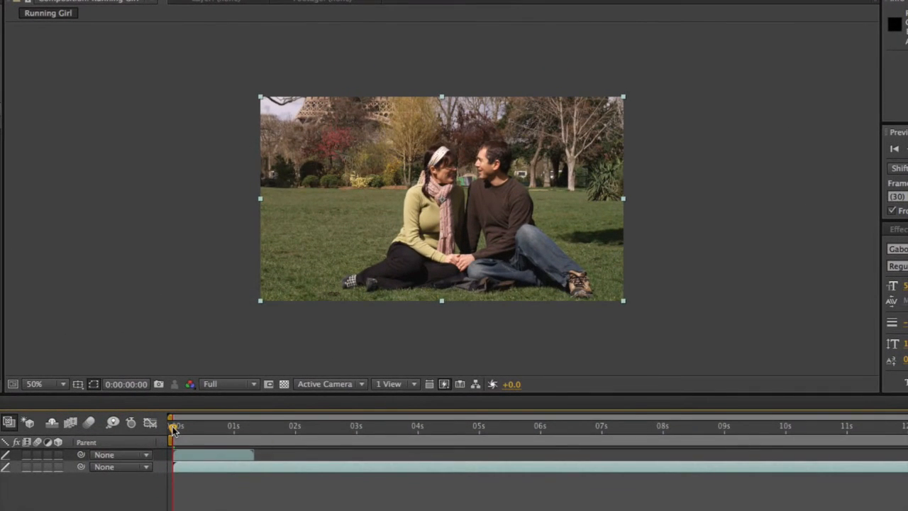
left_click(269, 327)
left_click_drag(179, 431, 200, 436)
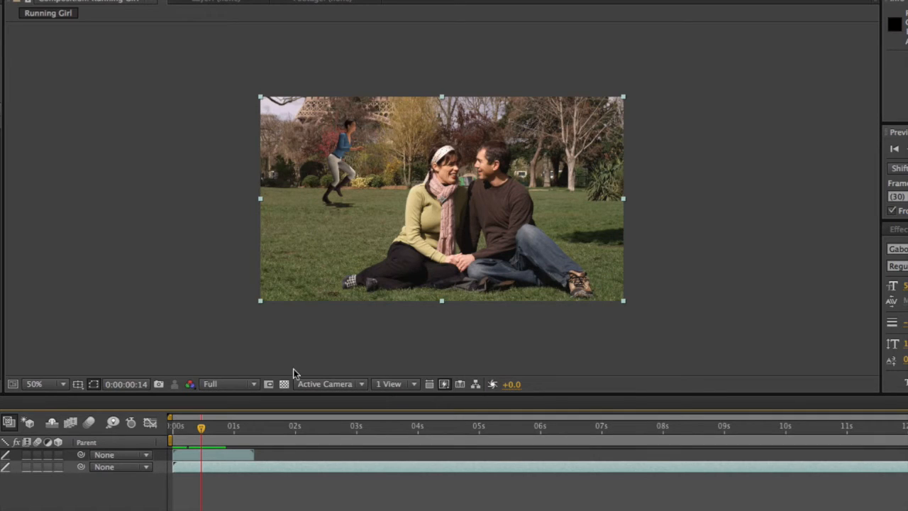
left_click_drag(202, 426, 184, 426)
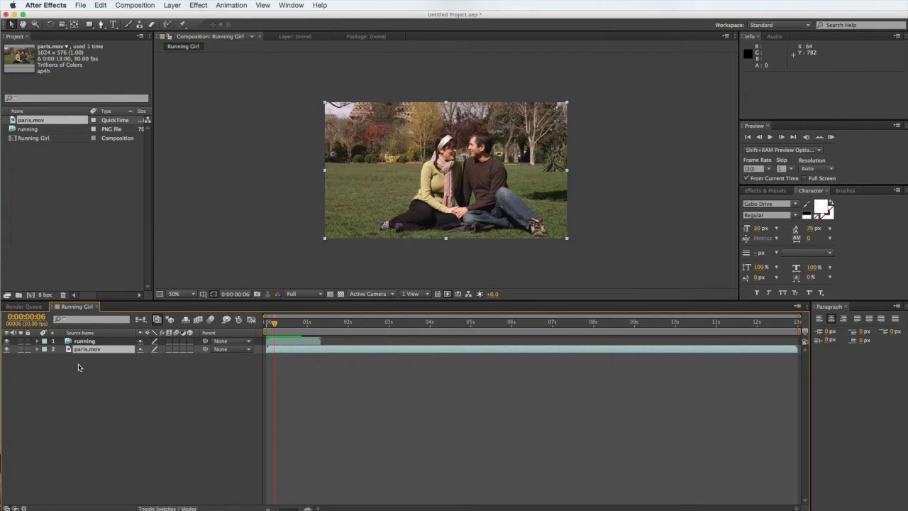
Try the running layer beneath paris.mov, scrub to the start, and restore the layer to the top of the stack.
left_click(87, 341)
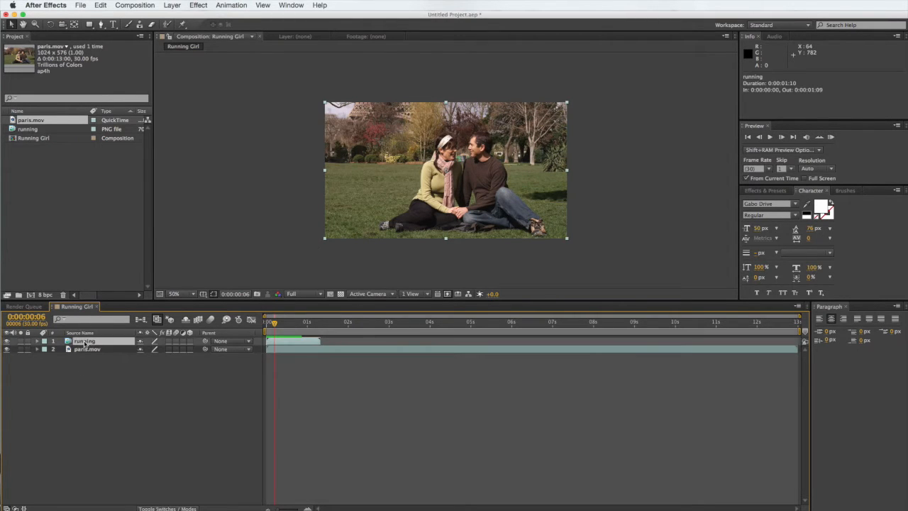
left_click_drag(86, 343, 86, 362)
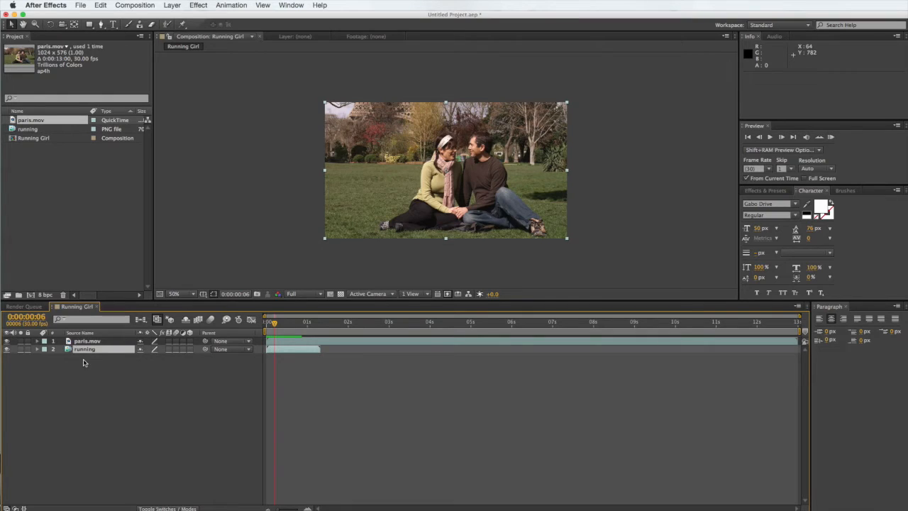
mouse_move(275, 324)
left_mouse_down()
mouse_move(267, 325)
mouse_move(341, 325)
mouse_move(267, 325)
left_mouse_up()
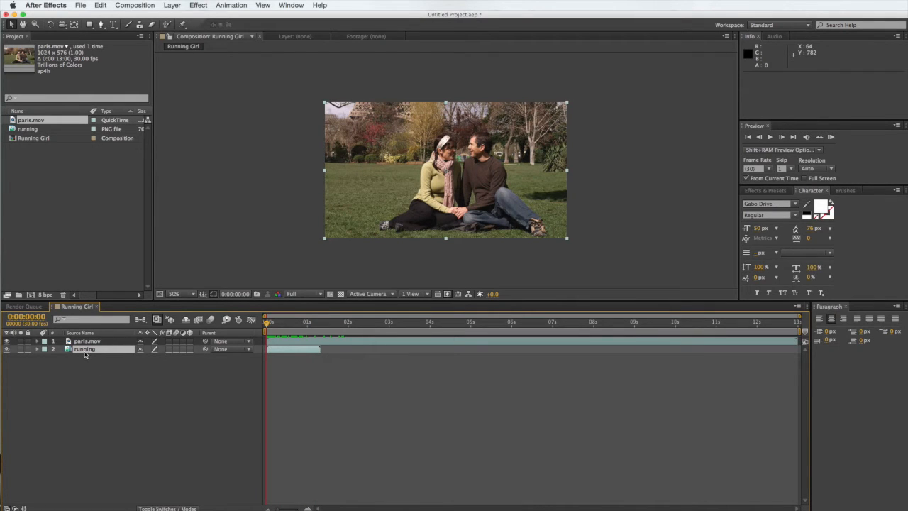
left_click_drag(84, 352, 85, 342)
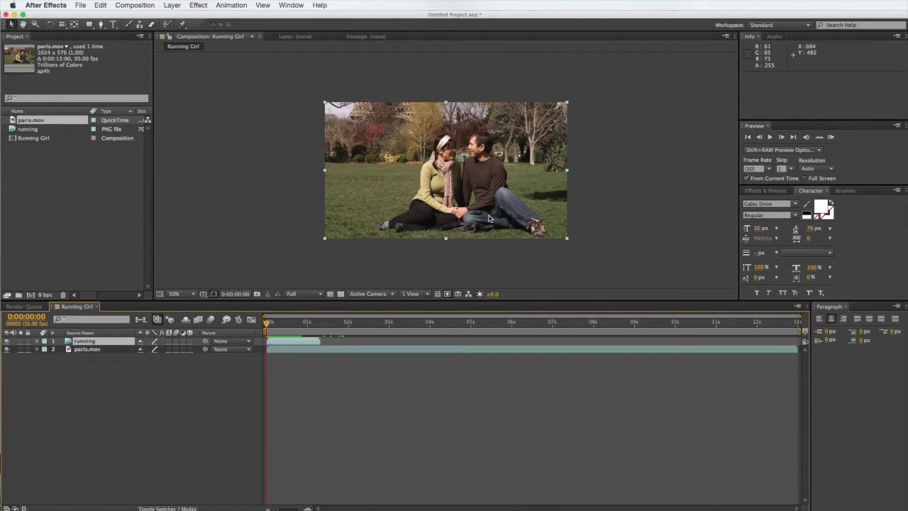
Move the current time to frame 18 and add a second copy of paris.mov above the running layer.
left_click_drag(268, 323, 292, 326)
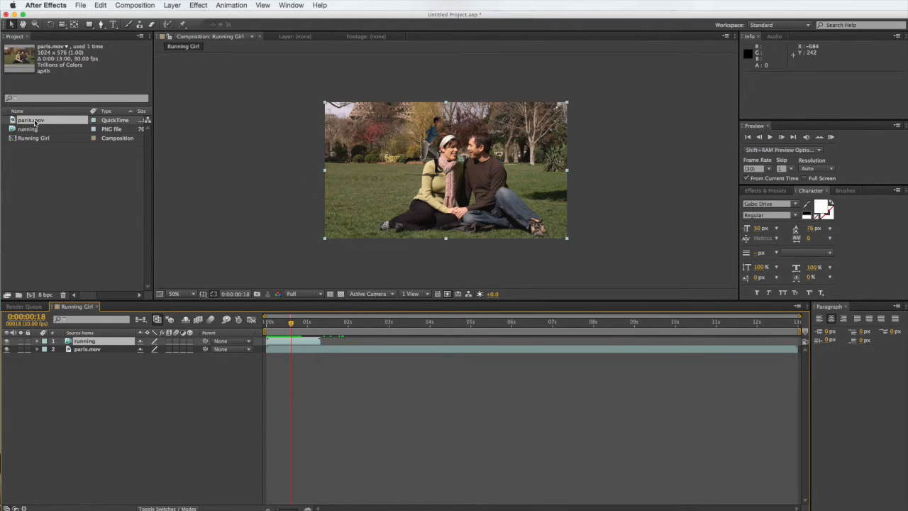
left_click_drag(36, 122, 93, 341)
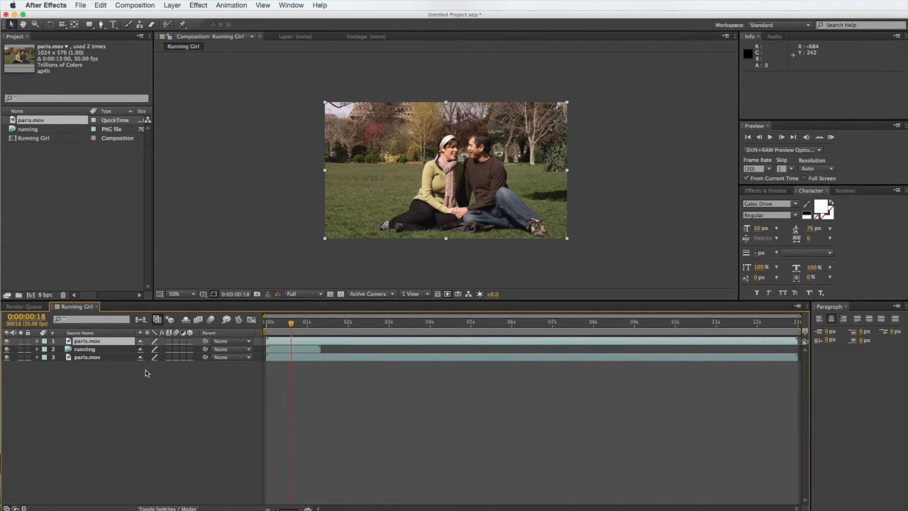
Open the topmost paris.mov layer in its own Layer view at 100% magnification.
double_click(101, 343)
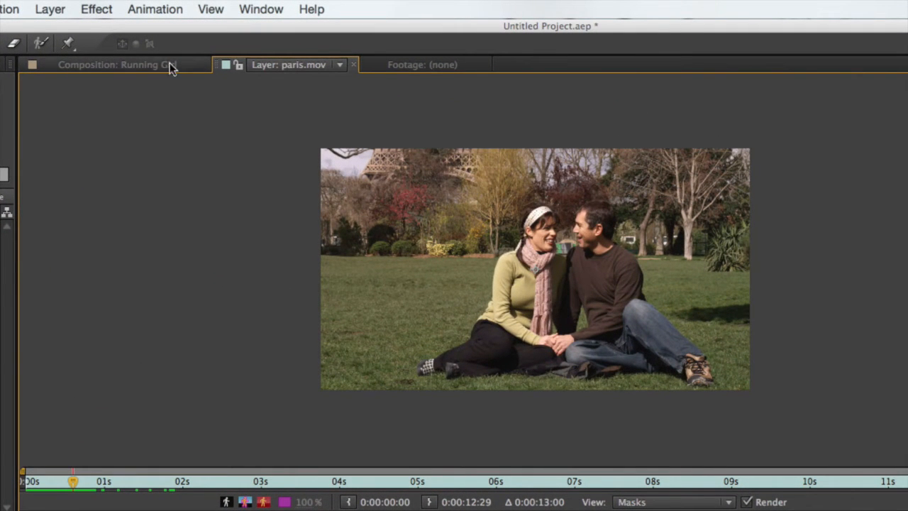
left_click(124, 64)
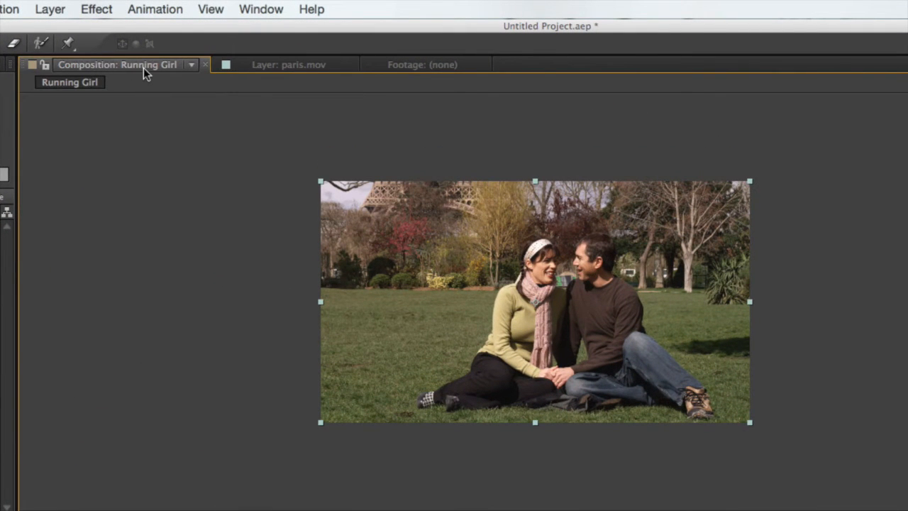
left_click(310, 65)
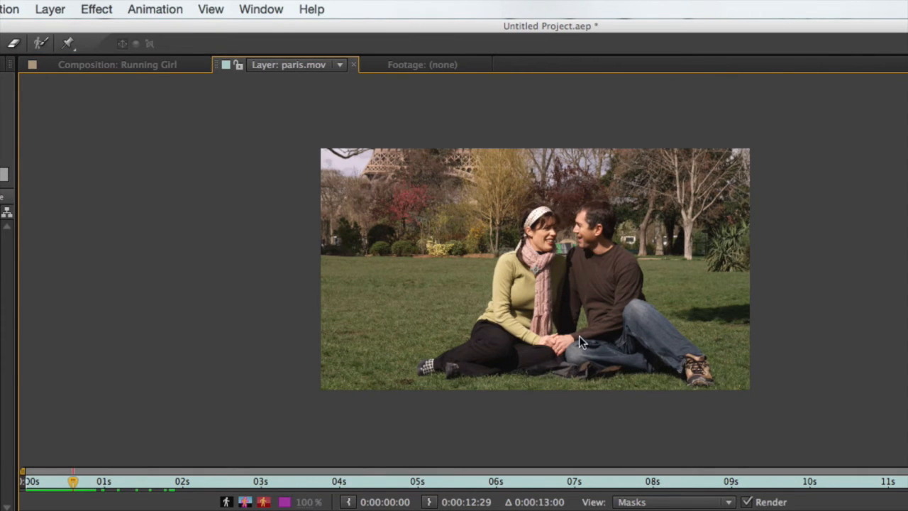
key("period")
key("period")
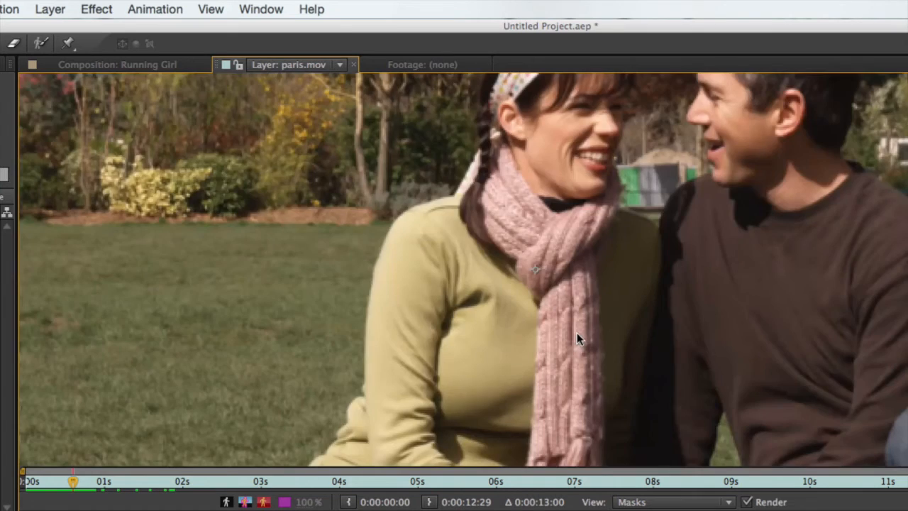
key("comma")
key("comma")
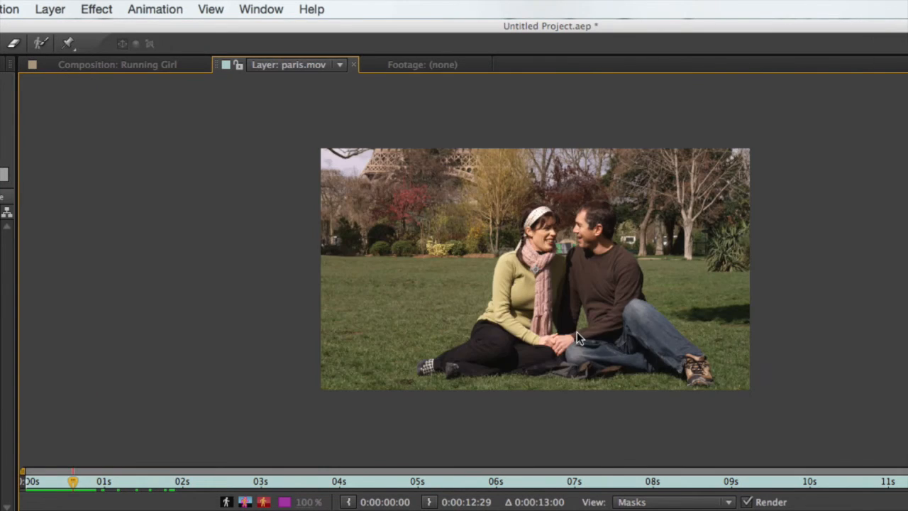
key("period")
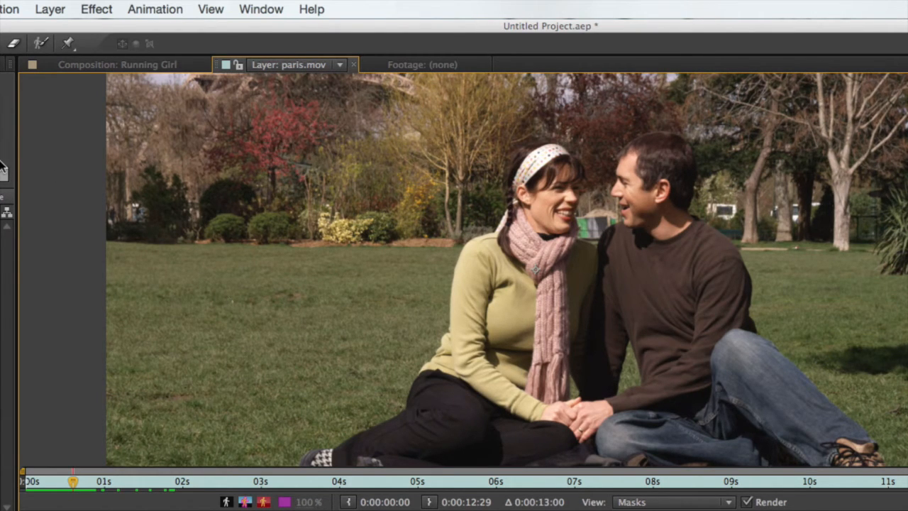
Activate the Roto Brush tool with the Hard Round 13 pixels brush tip.
left_click(40, 43)
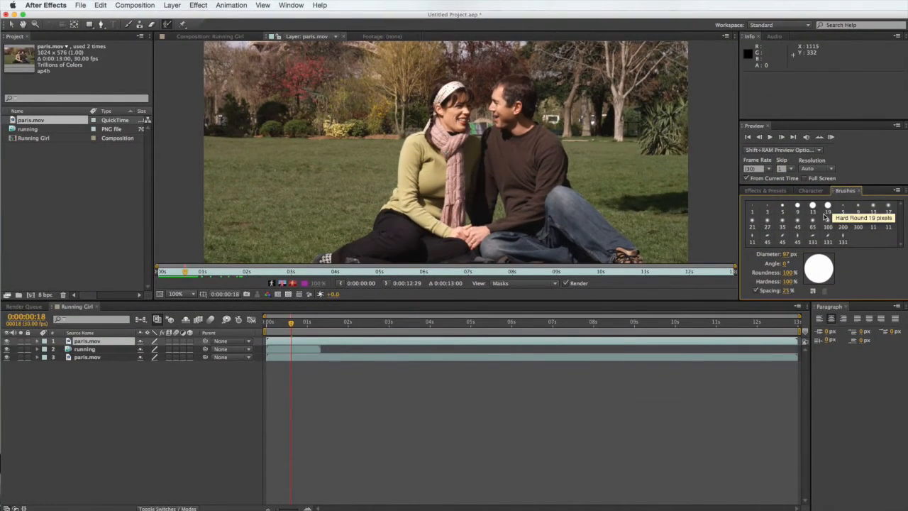
left_click(813, 206)
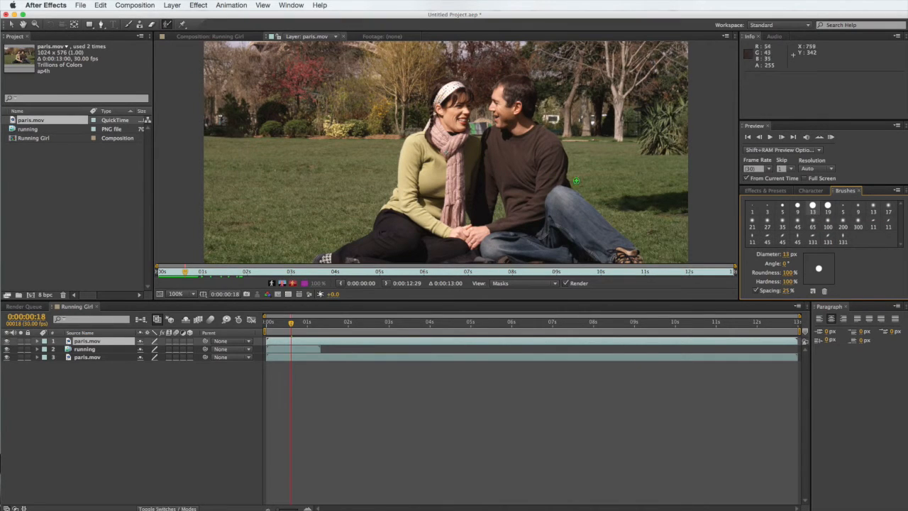
Choose the Hard Round 19 pixels tip and paint Roto Brush foreground strokes over the woman and the man at frame 18.
left_click(828, 206)
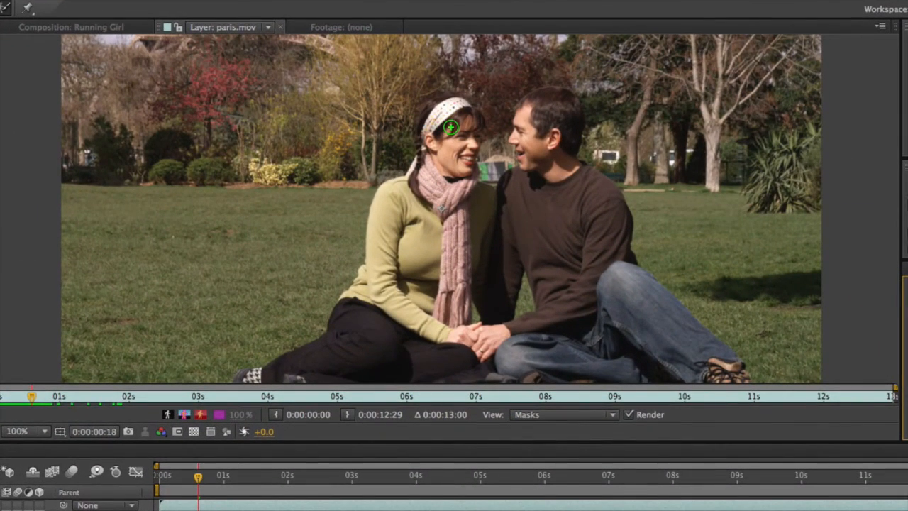
mouse_move(450, 128)
left_mouse_down()
mouse_move(436, 268)
mouse_move(417, 308)
mouse_move(381, 337)
left_mouse_up()
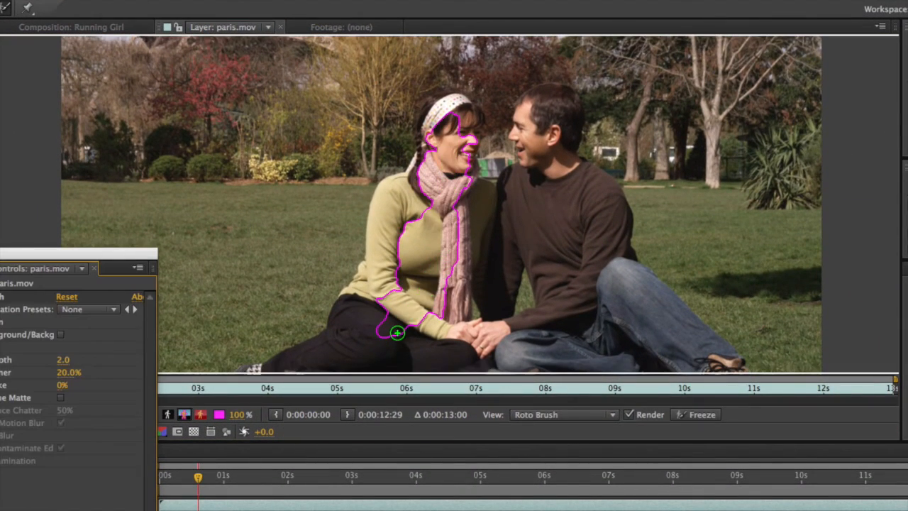
mouse_move(545, 113)
left_mouse_down()
mouse_move(549, 207)
mouse_move(598, 315)
left_mouse_up()
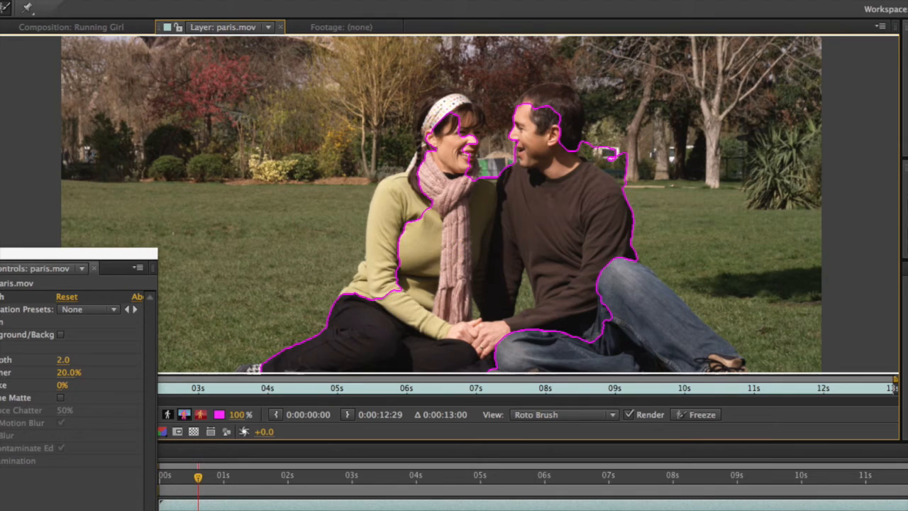
mouse_move(428, 192)
left_mouse_down()
mouse_move(384, 258)
mouse_move(384, 296)
left_mouse_up()
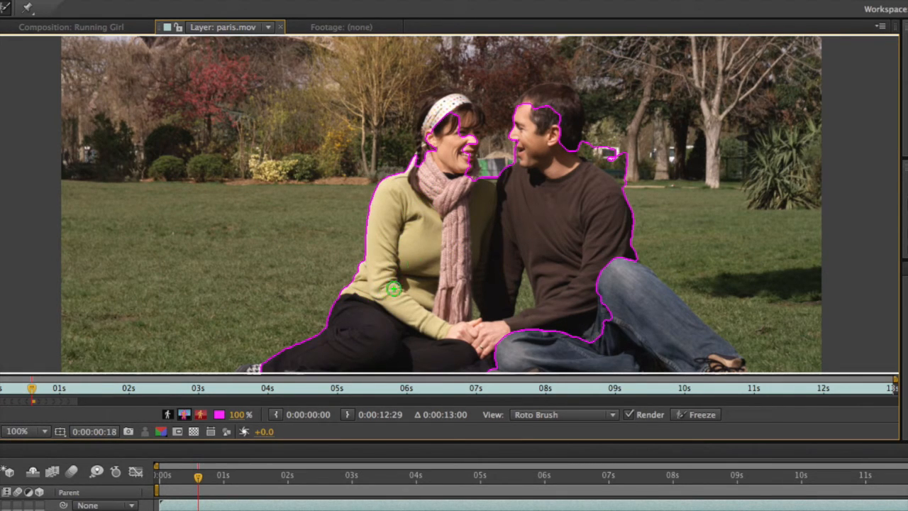
mouse_move(463, 155)
left_mouse_down()
mouse_move(465, 121)
mouse_move(440, 115)
left_mouse_up()
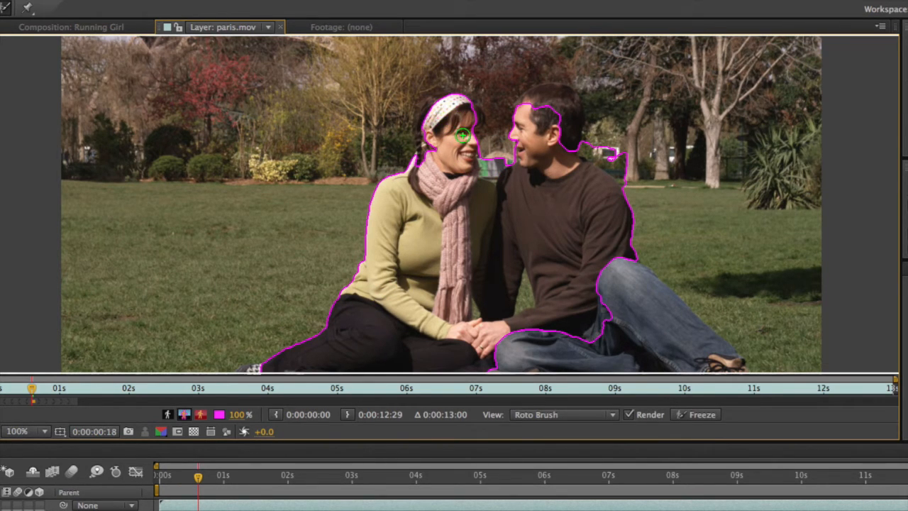
mouse_move(547, 132)
left_mouse_down()
mouse_move(556, 102)
mouse_move(569, 121)
mouse_move(570, 104)
mouse_move(548, 121)
left_mouse_up()
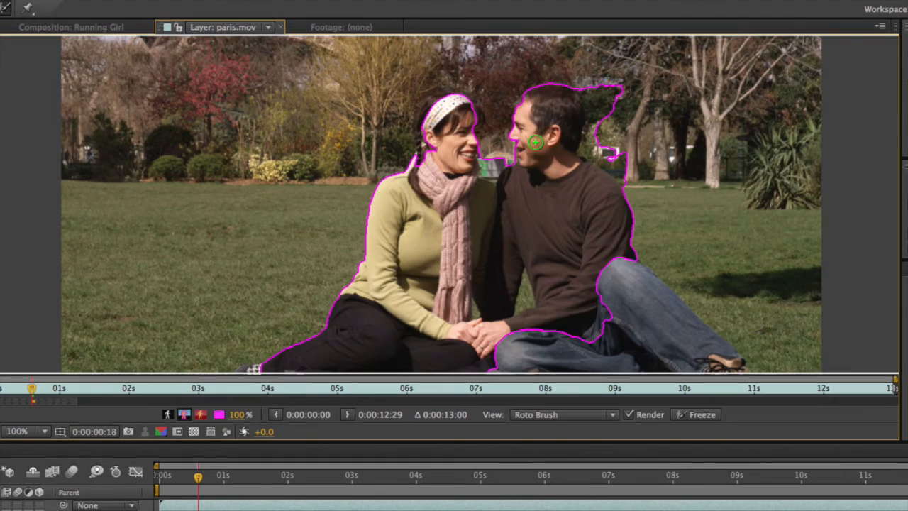
Exclude the background beside the man's head from the Roto Brush selection and add the top of his hair and his raised leg.
key("period")
key("comma")
key("comma")
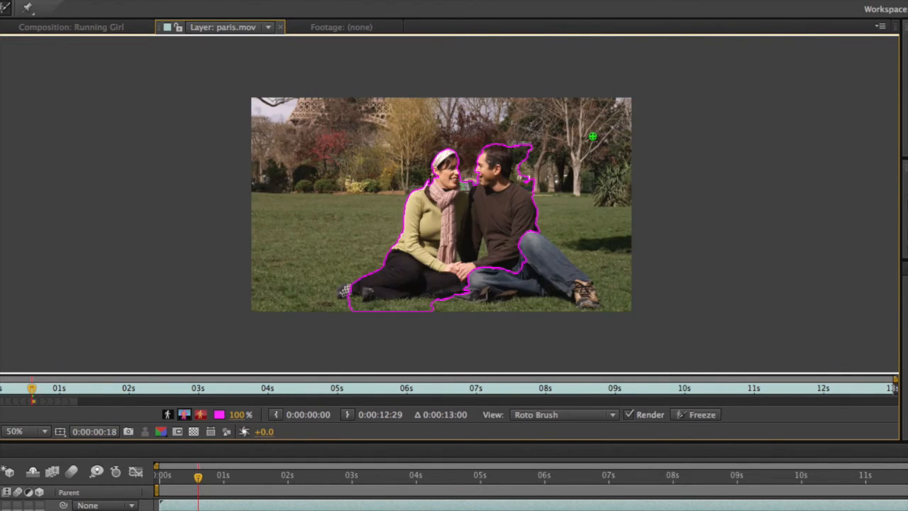
key("period")
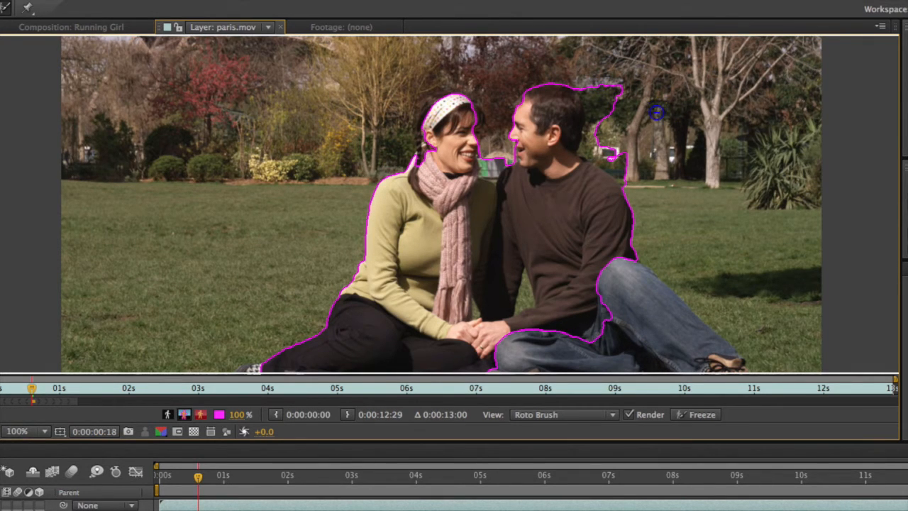
mouse_move(599, 80)
left_mouse_down()
mouse_move(609, 122)
mouse_move(597, 149)
mouse_move(607, 156)
left_mouse_up()
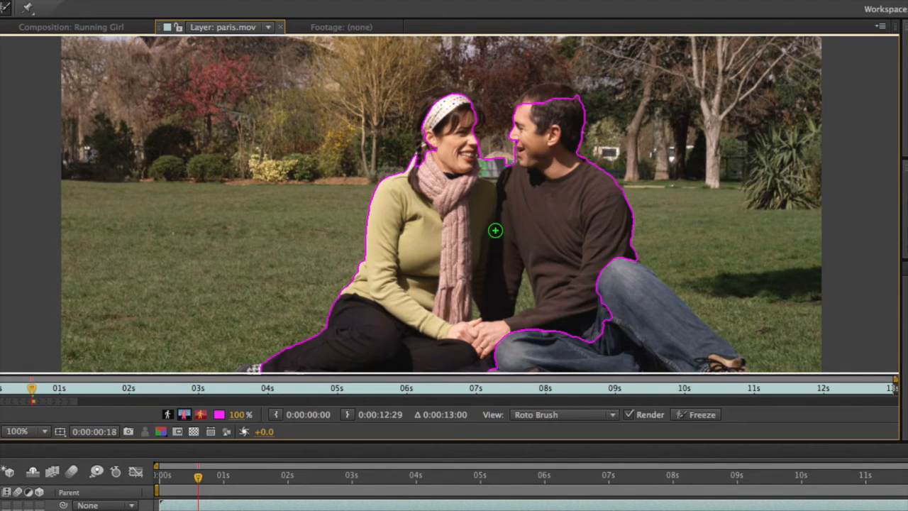
left_click_drag(543, 97, 551, 95)
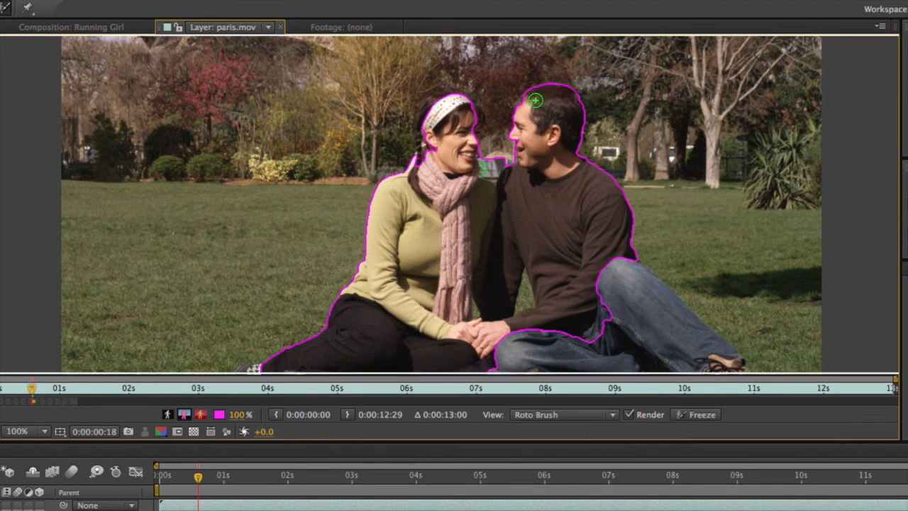
mouse_move(597, 255)
left_mouse_down()
mouse_move(632, 320)
mouse_move(637, 314)
left_mouse_up()
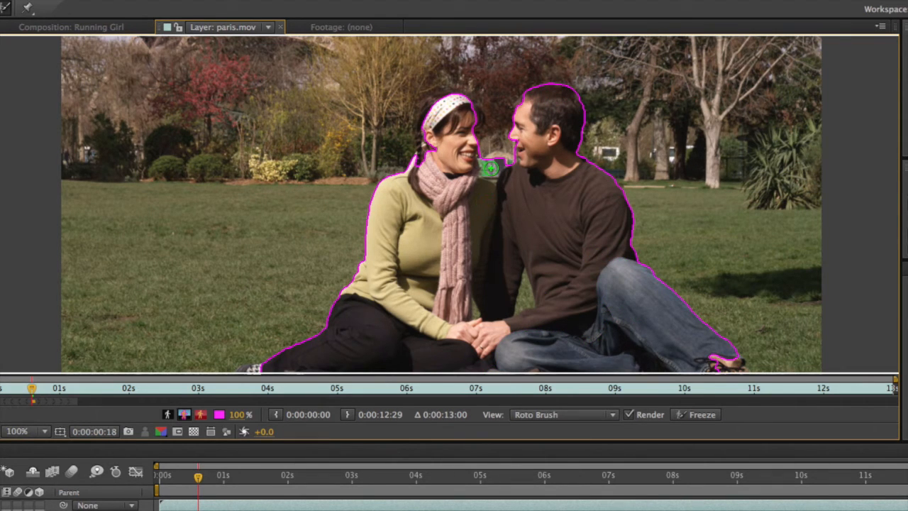
Exclude the background gap between the two faces and add the woman's hair at the front and back of her head.
left_click_drag(494, 148, 492, 171)
left_click_drag(474, 120, 472, 115)
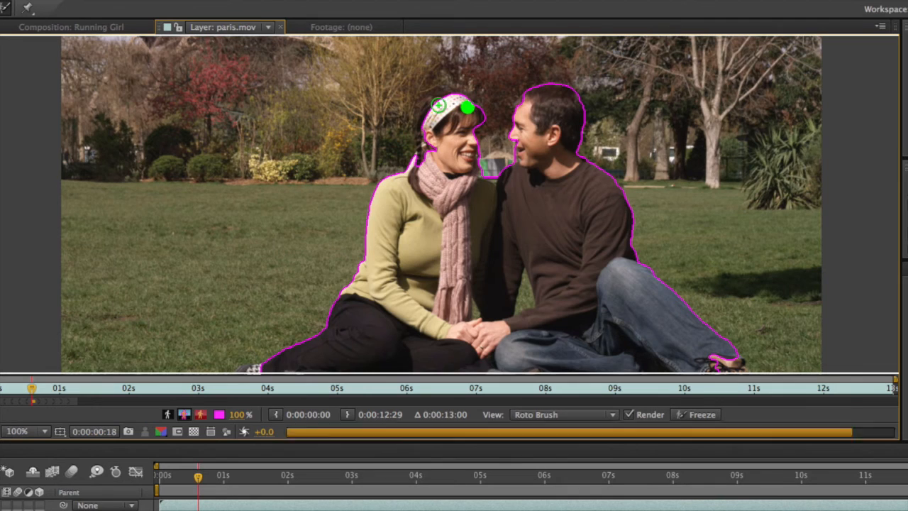
mouse_move(439, 104)
left_mouse_down()
mouse_move(428, 88)
mouse_move(426, 153)
left_mouse_up()
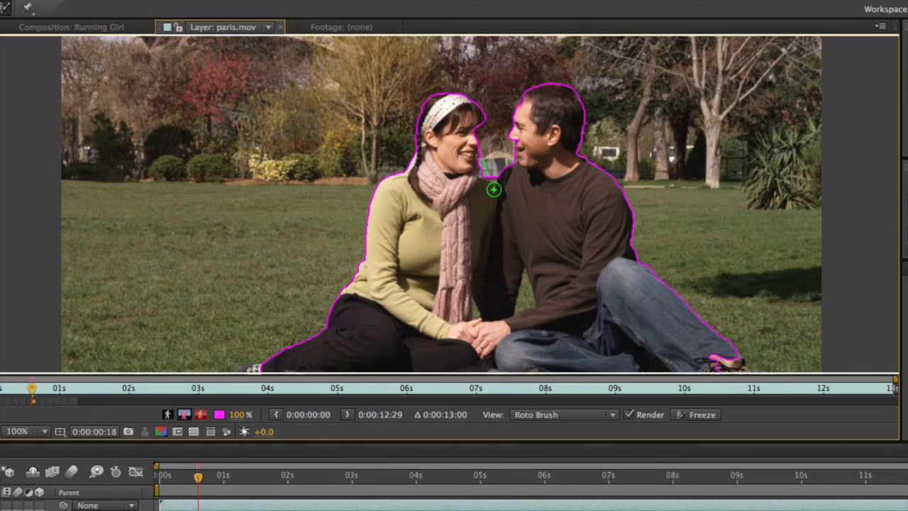
Examine the Running Girl composition at 100% and scrub around frames 18 to 20 and back to frame 4 to check the runner behind the couple.
left_click(105, 27)
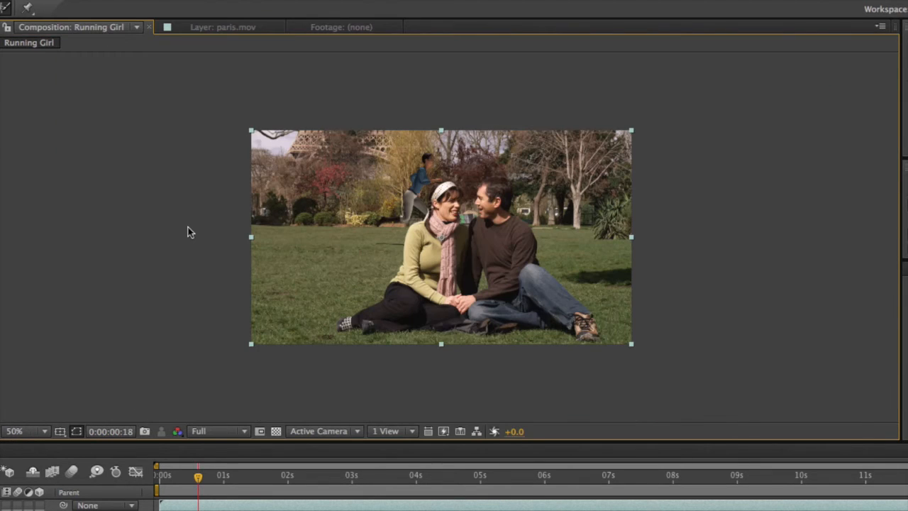
key("period")
key("period")
key("comma")
key("comma")
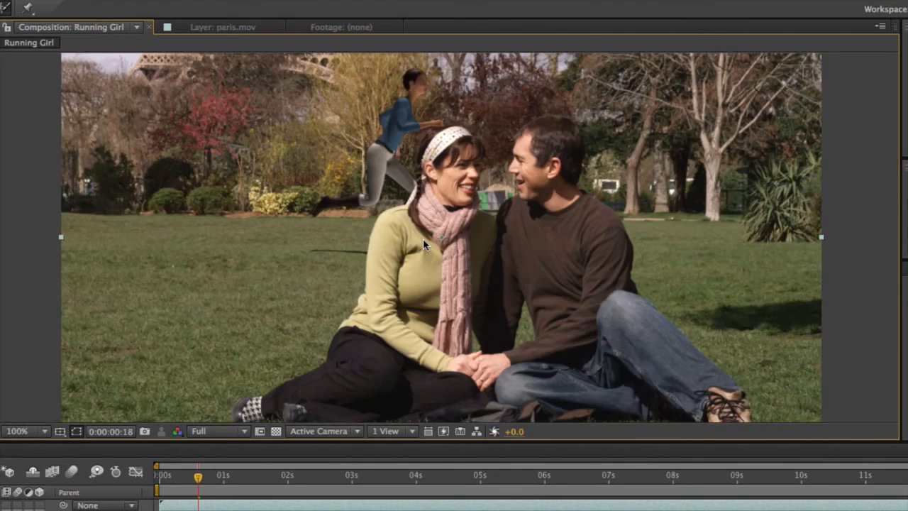
key("period")
mouse_move(199, 480)
left_mouse_down()
mouse_move(162, 480)
mouse_move(221, 480)
mouse_move(188, 480)
mouse_move(214, 481)
mouse_move(202, 482)
left_mouse_up()
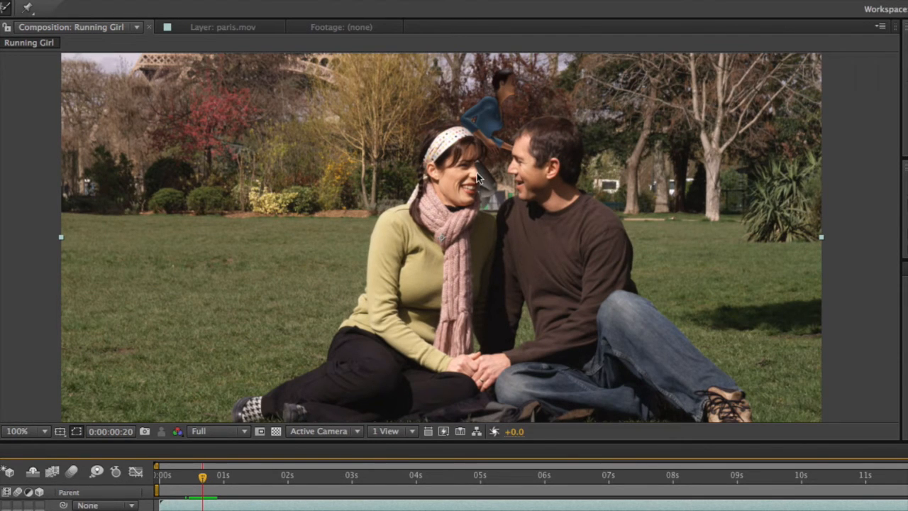
left_click_drag(203, 481, 169, 480)
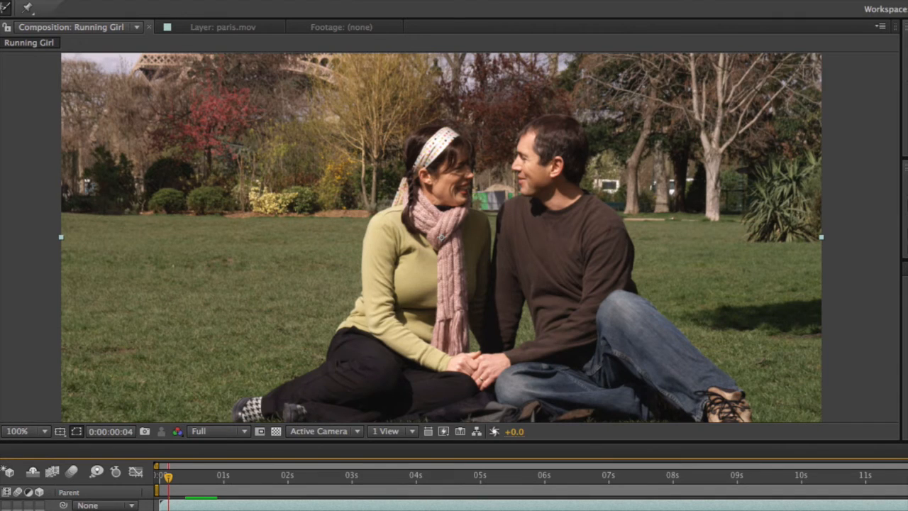
In the paris.mov Layer view, move to 0:00:01:08 and paint new Roto Brush foreground strokes over the woman, the man and his legs.
left_click(223, 27)
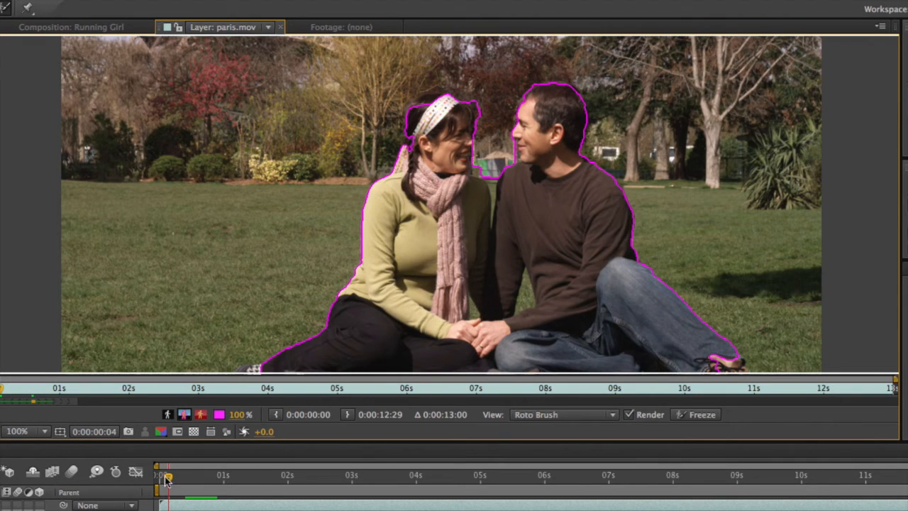
mouse_move(167, 478)
left_mouse_down()
mouse_move(319, 481)
mouse_move(198, 482)
mouse_move(249, 485)
left_mouse_up()
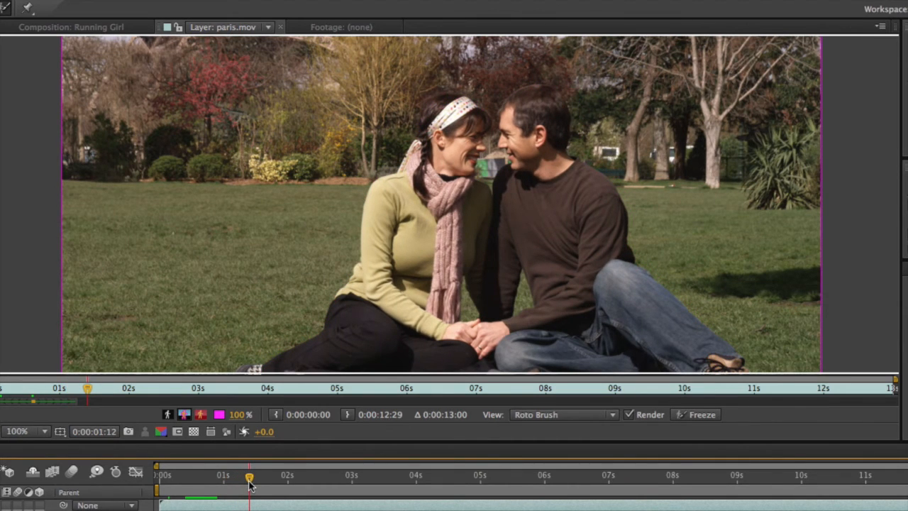
mouse_move(249, 485)
left_mouse_down()
mouse_move(229, 486)
mouse_move(242, 488)
left_mouse_up()
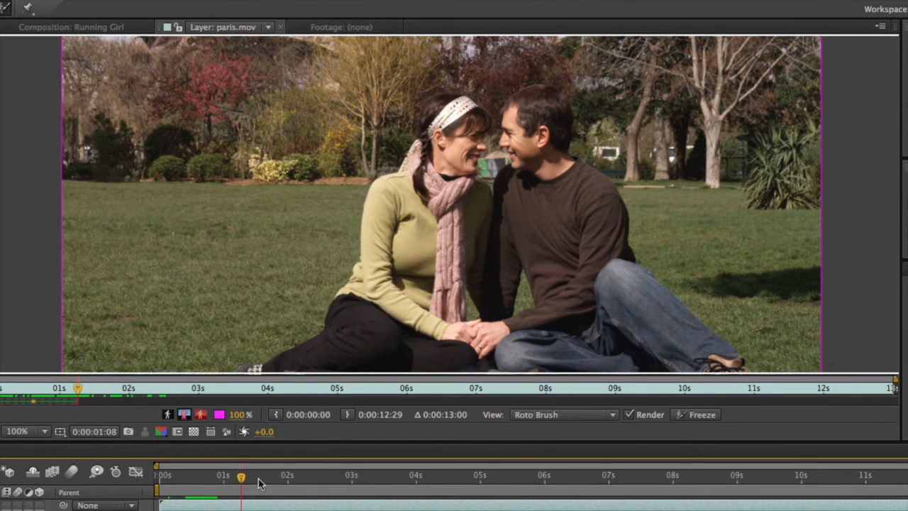
left_click_drag(371, 359, 443, 204)
left_click_drag(536, 185, 478, 281)
mouse_move(460, 110)
left_mouse_down()
mouse_move(434, 159)
mouse_move(395, 199)
left_mouse_up()
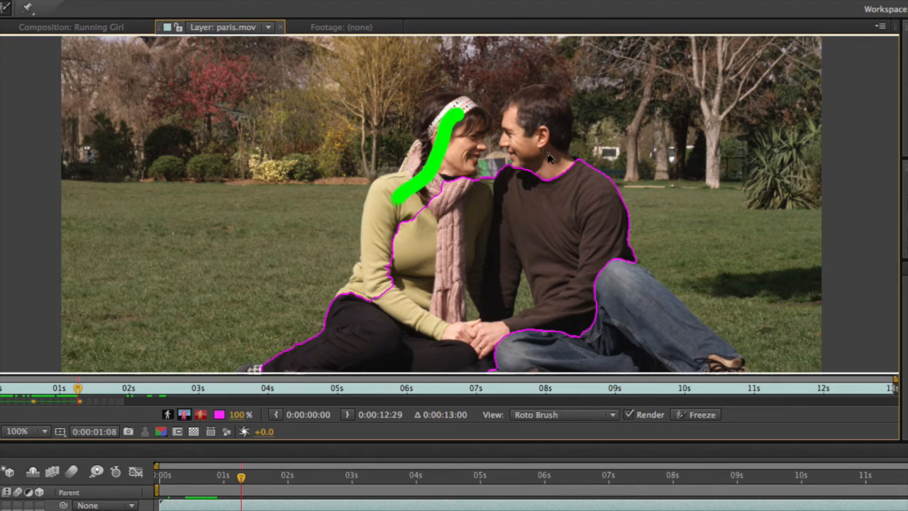
left_click_drag(539, 105, 551, 204)
left_click_drag(595, 271, 646, 317)
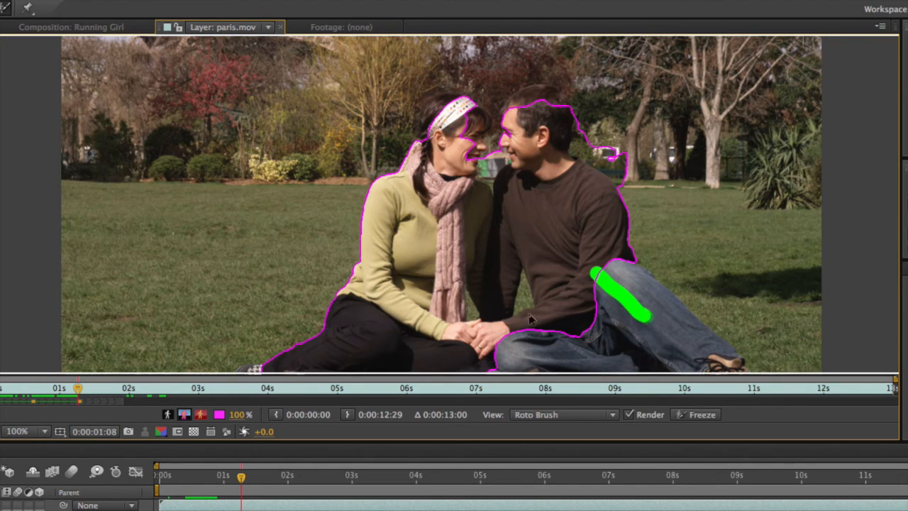
left_click_drag(534, 309, 582, 339)
Move to about 2 seconds and paint another set of Roto Brush foreground strokes over the woman and the man.
mouse_move(241, 480)
left_mouse_down()
mouse_move(300, 480)
mouse_move(249, 482)
mouse_move(291, 483)
left_mouse_up()
mouse_move(465, 128)
left_mouse_down()
mouse_move(440, 125)
mouse_move(439, 191)
mouse_move(396, 294)
left_mouse_up()
left_click_drag(435, 192, 506, 228)
left_click_drag(518, 122, 564, 260)
Play the Running Girl composition from the start and scrub around frame 19 to check the runner passing behind the couple.
left_click_drag(291, 477, 156, 480)
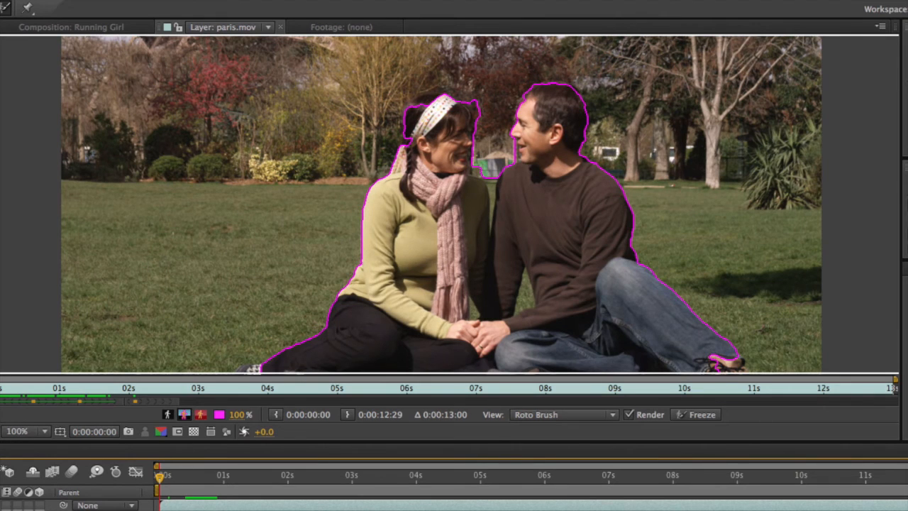
left_click(107, 28)
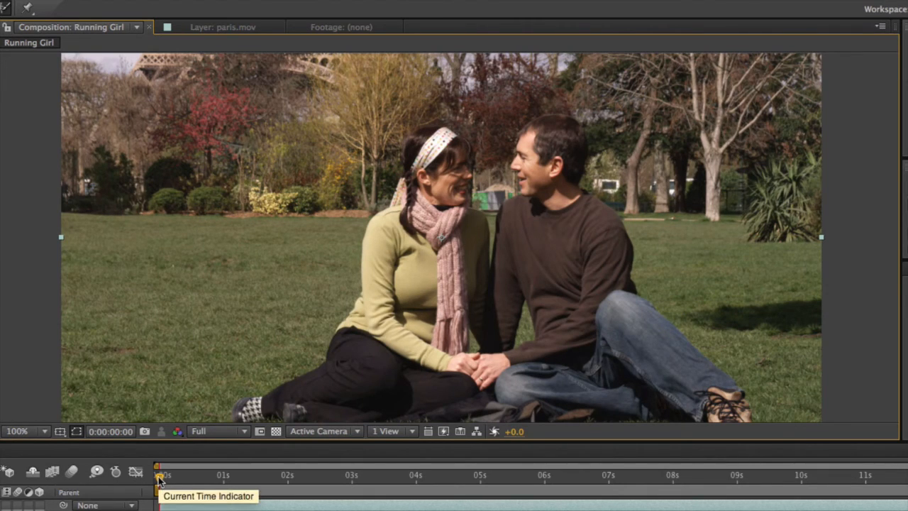
key("space")
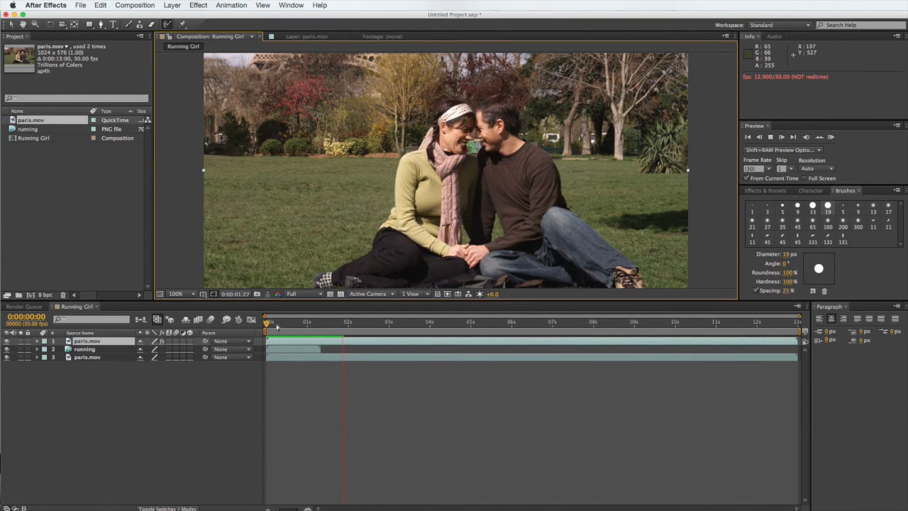
left_click(288, 323)
mouse_move(291, 325)
left_mouse_down()
mouse_move(266, 324)
mouse_move(306, 325)
mouse_move(266, 324)
mouse_move(292, 324)
left_mouse_up()
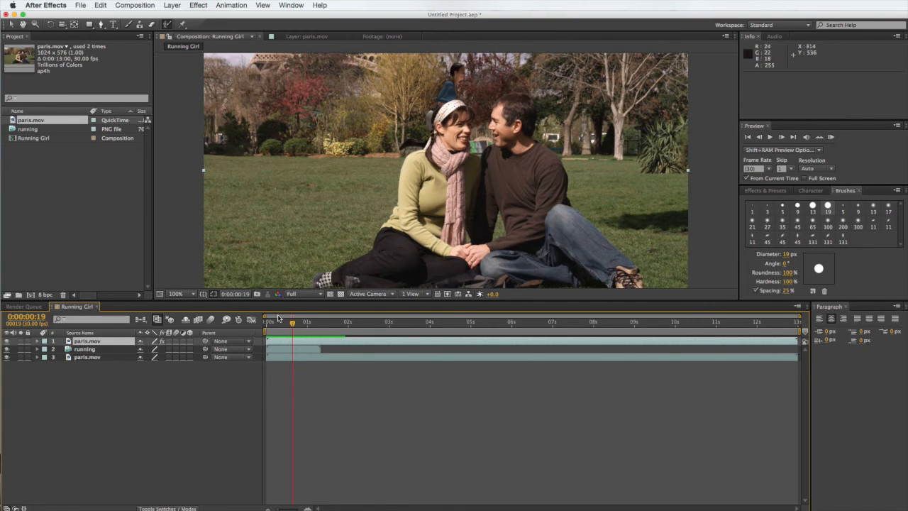
left_click_drag(293, 325, 269, 325)
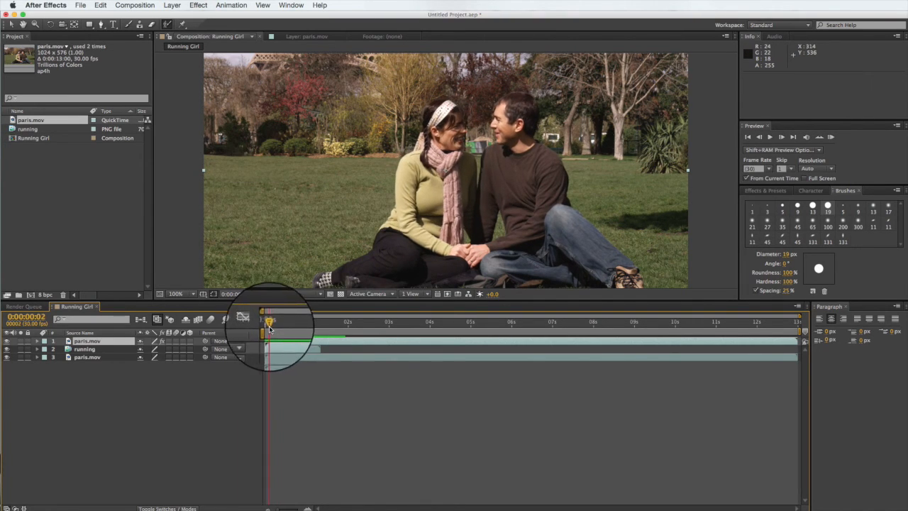
Add the composition to the render queue and set its output to a QuickTime movie called Running Girl on the Desktop.
left_click(145, 7)
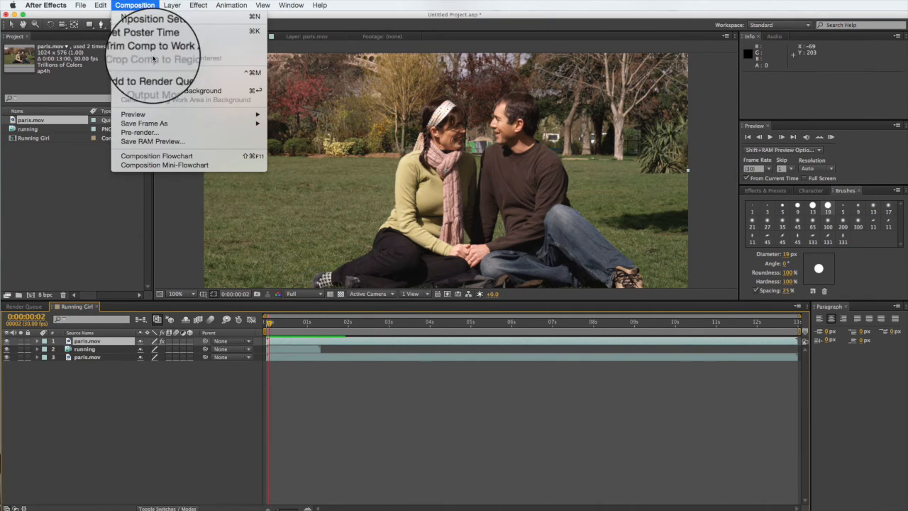
left_click(176, 74)
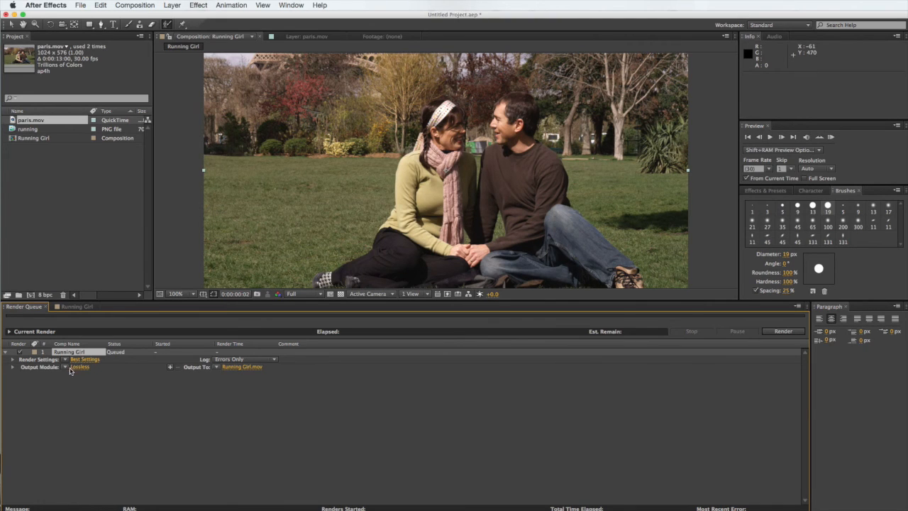
left_click(238, 368)
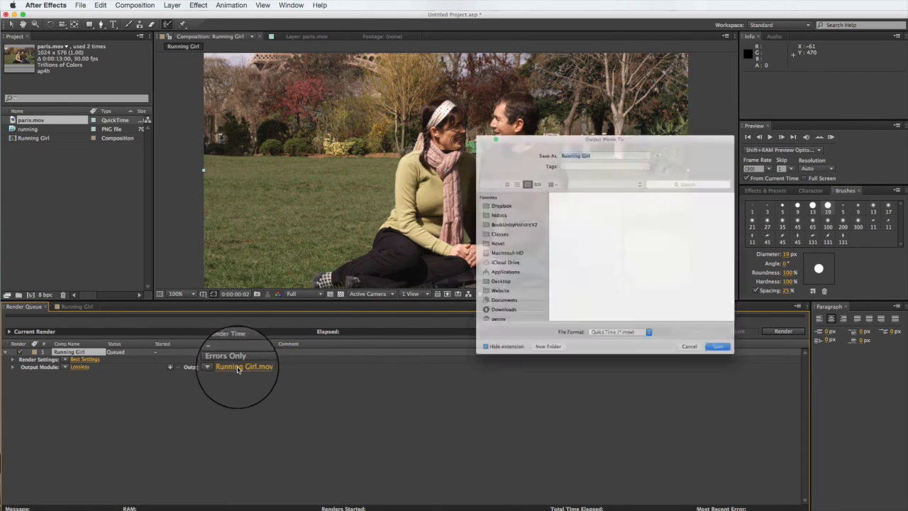
scroll(575, 214, "up", 3)
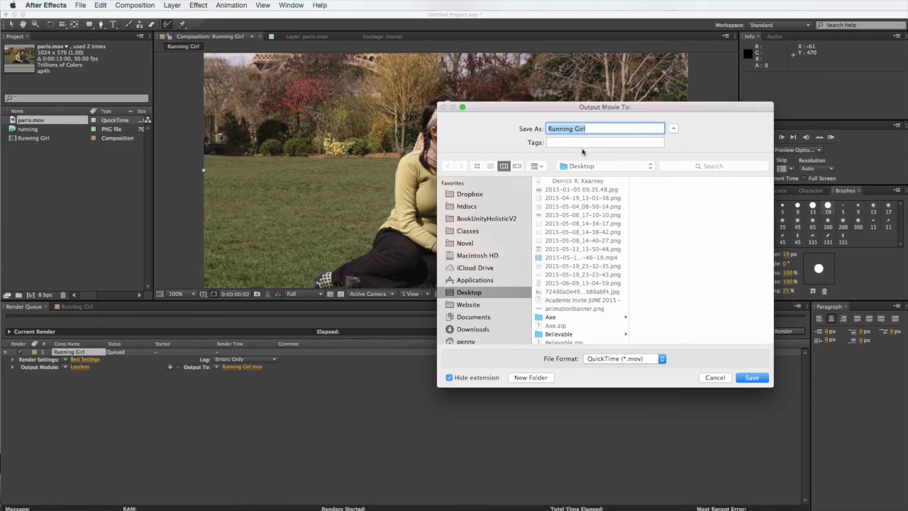
left_click(757, 380)
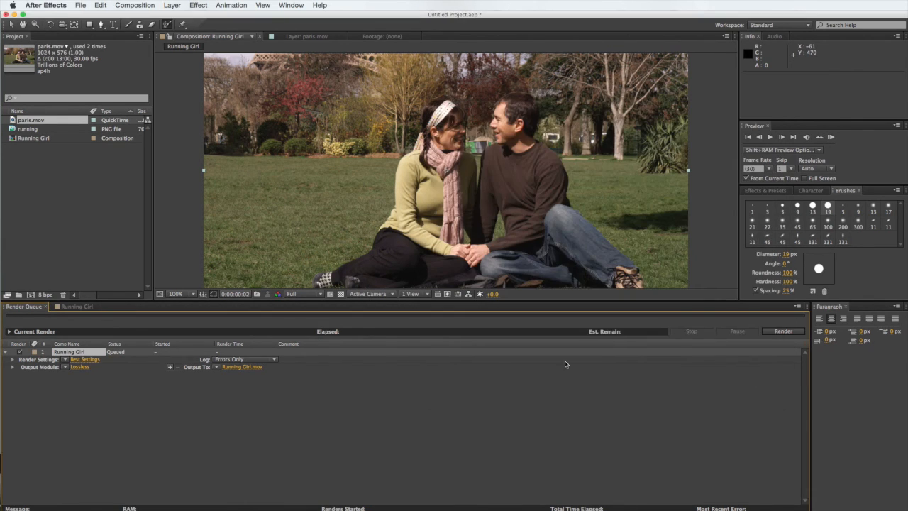
Review the output module's format list, keep QuickTime as the format, and start rendering the queued composition.
left_click(79, 366)
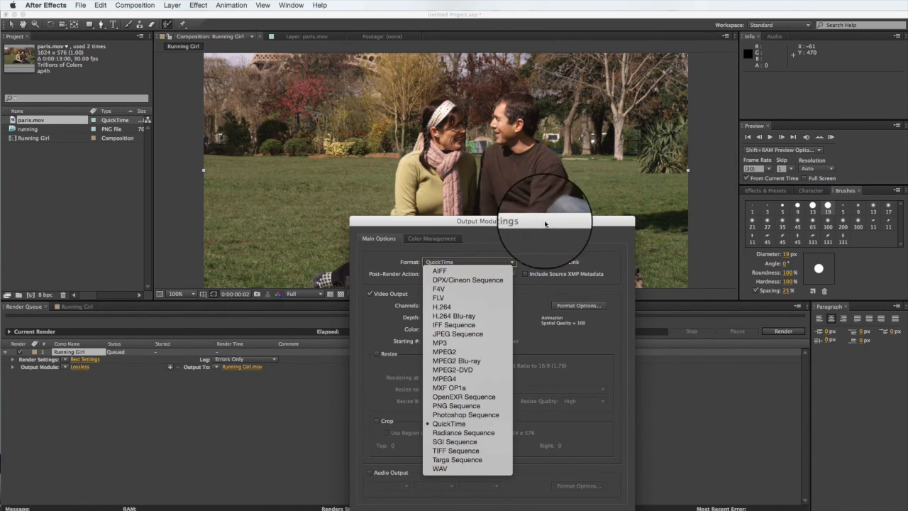
left_click_drag(544, 220, 533, 116)
left_click(593, 413)
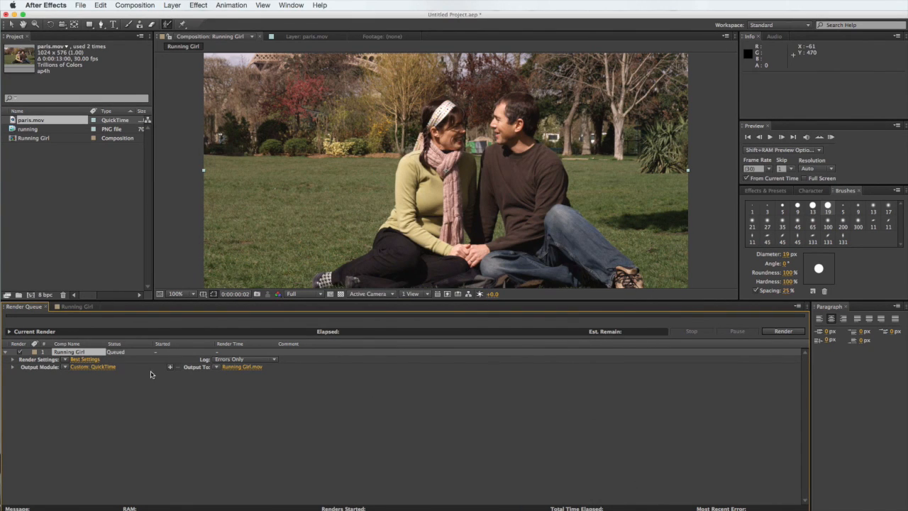
left_click(790, 332)
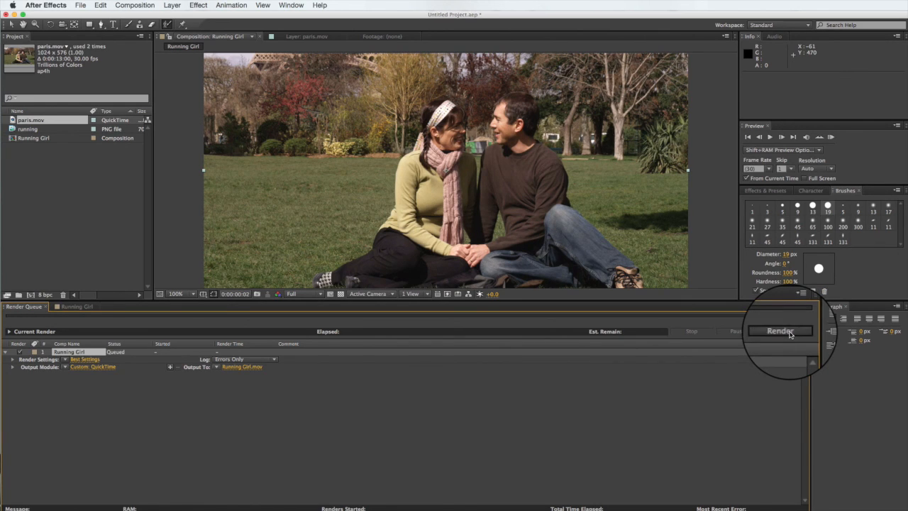